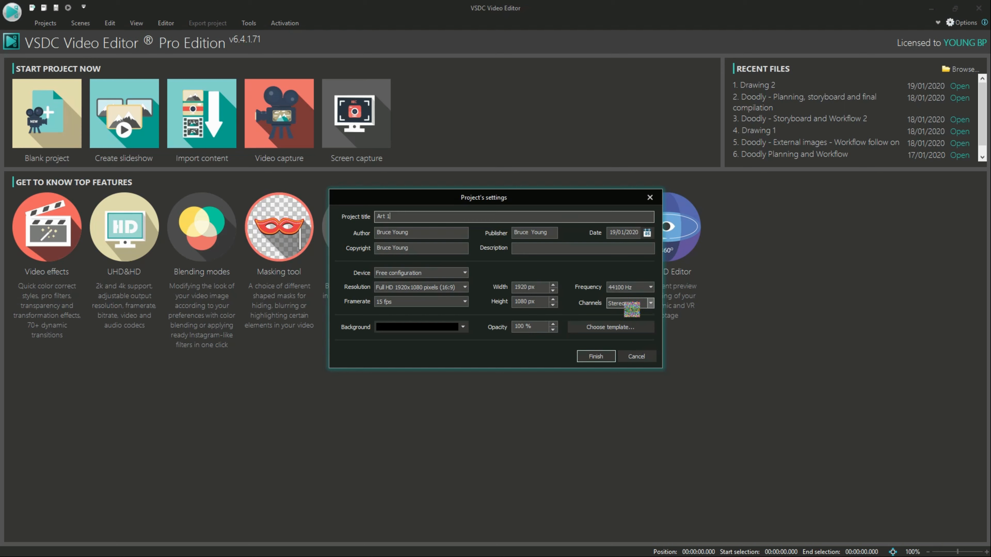
# Create the Art 1 project and add all the images from the Slideshows > Baobab folder to the slideshow
pyautogui.click(595, 357)
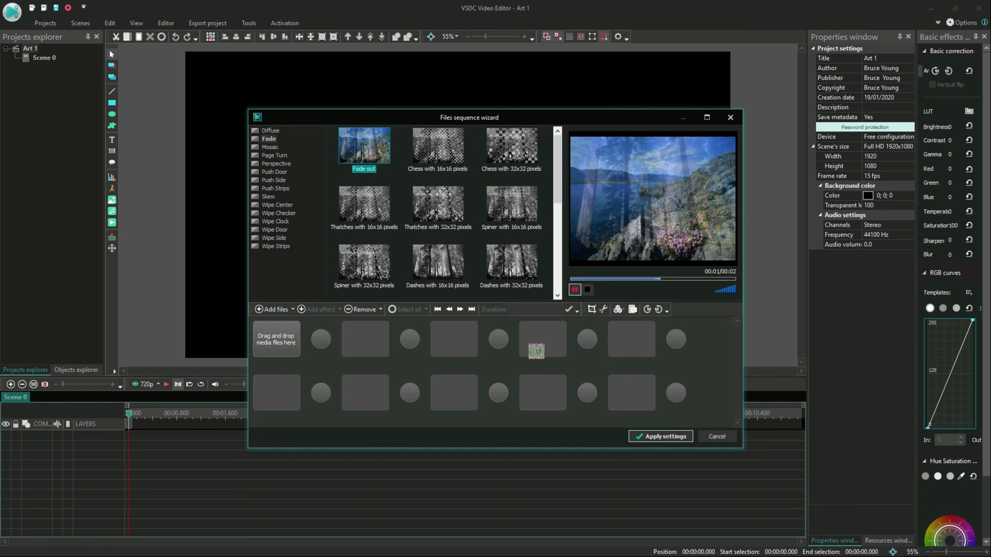
pyautogui.click(450, 148)
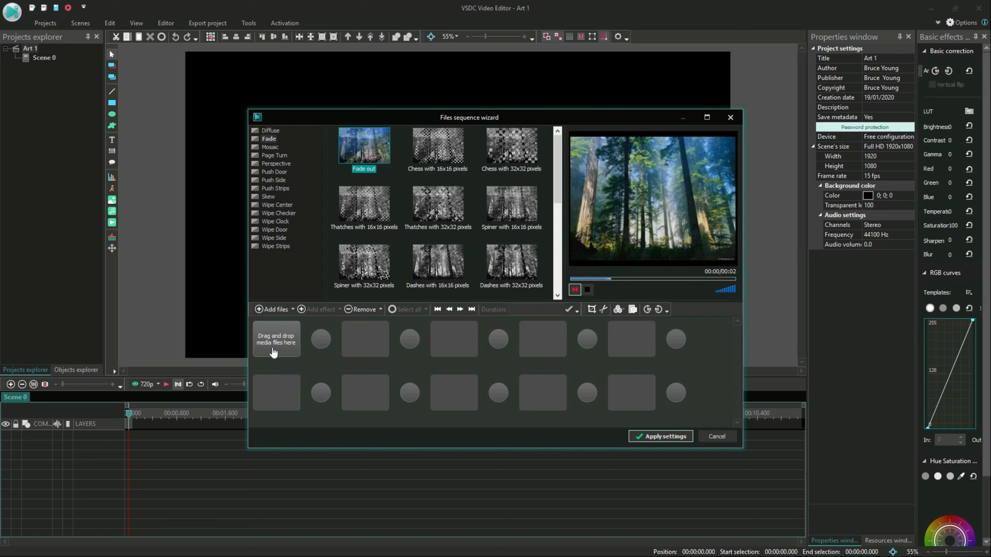
pyautogui.click(269, 334)
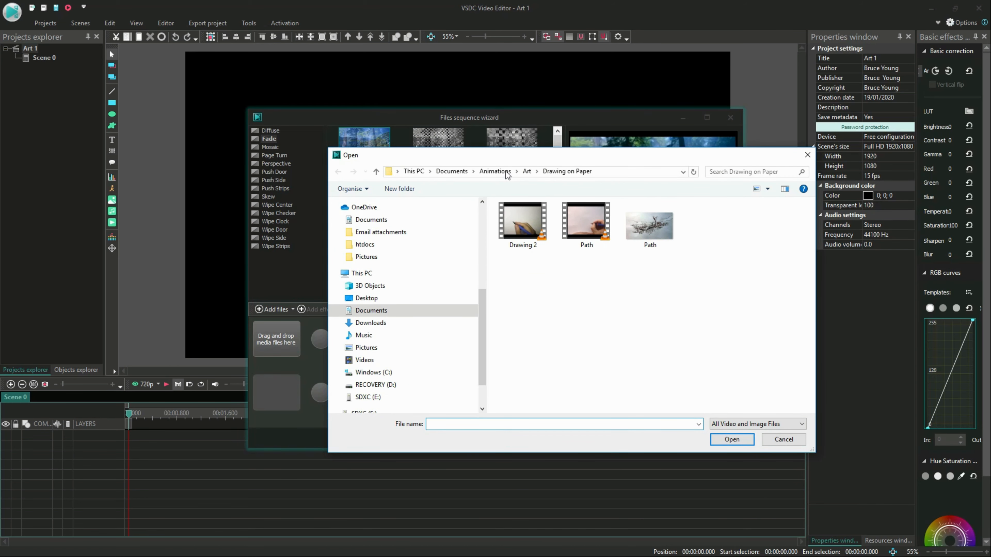
pyautogui.click(526, 172)
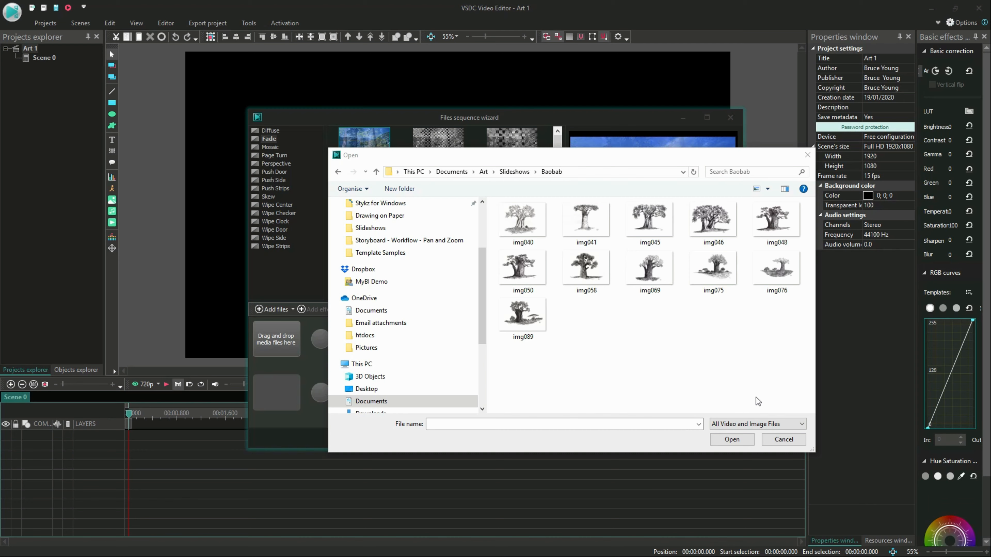
pyautogui.click(777, 383)
pyautogui.moveTo(777, 383); pyautogui.dragTo(498, 195)
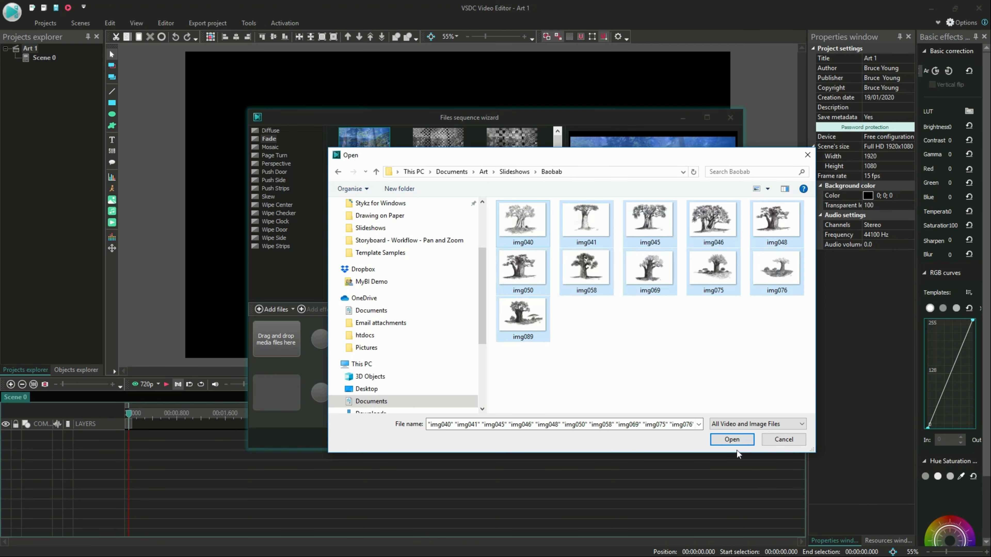
pyautogui.click(731, 440)
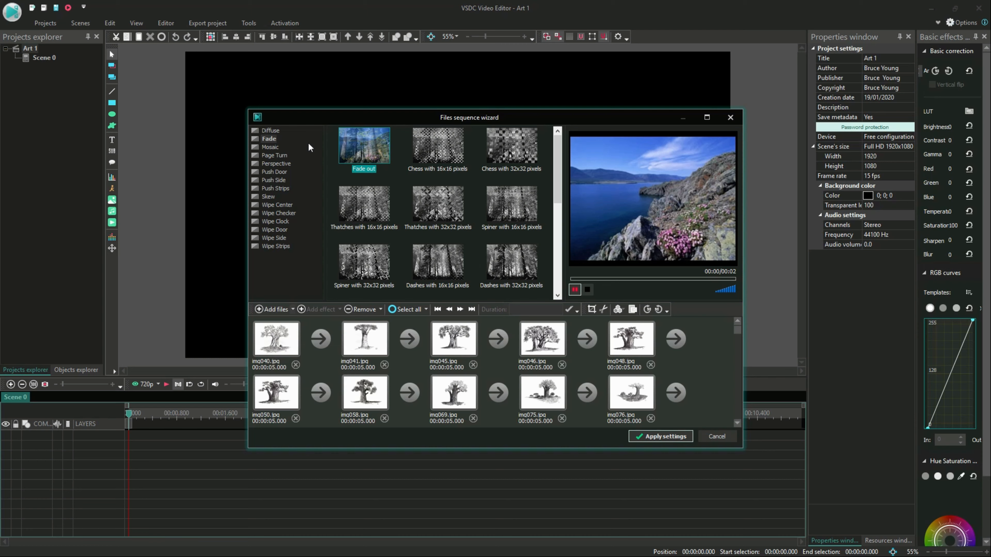
# Preview transition effects from the Diffuse, Perspective and Push Door groups, including the Vertical Out and Horizontal In grid variants
pyautogui.click(267, 137)
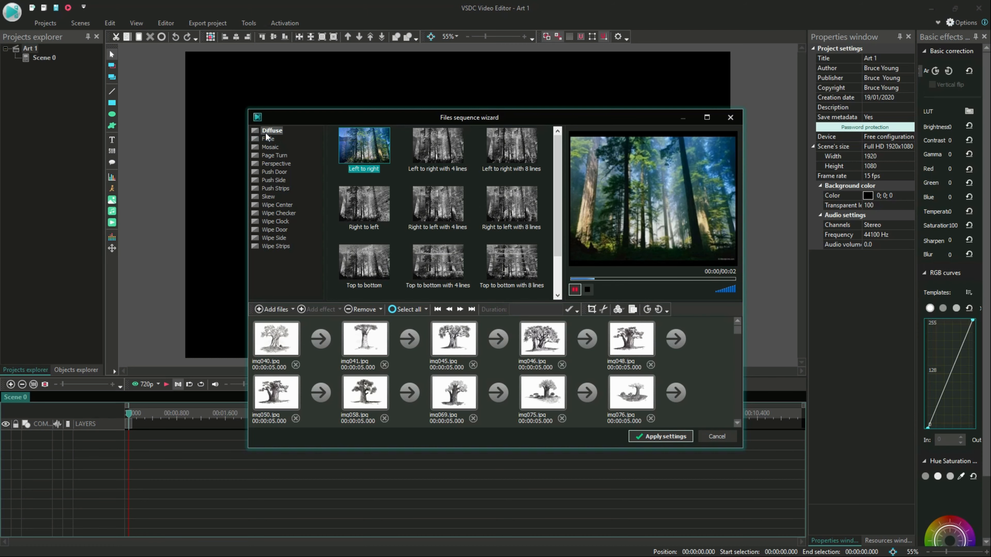
pyautogui.click(268, 155)
pyautogui.click(275, 171)
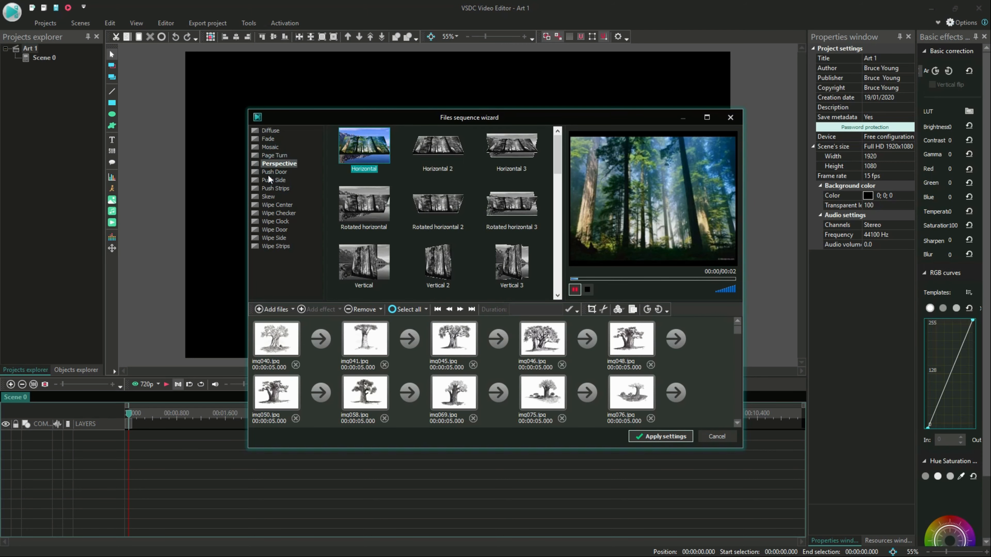
pyautogui.click(360, 200)
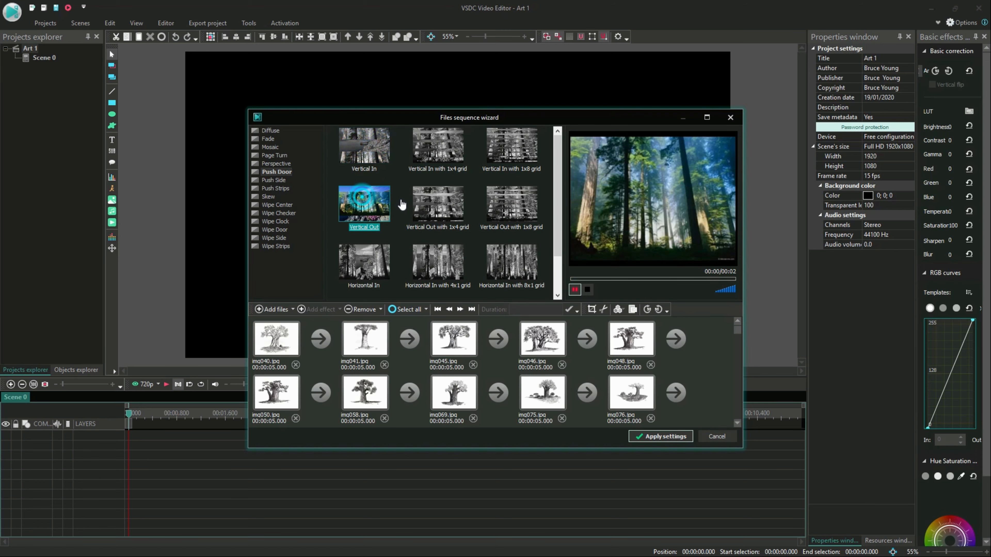
pyautogui.click(433, 207)
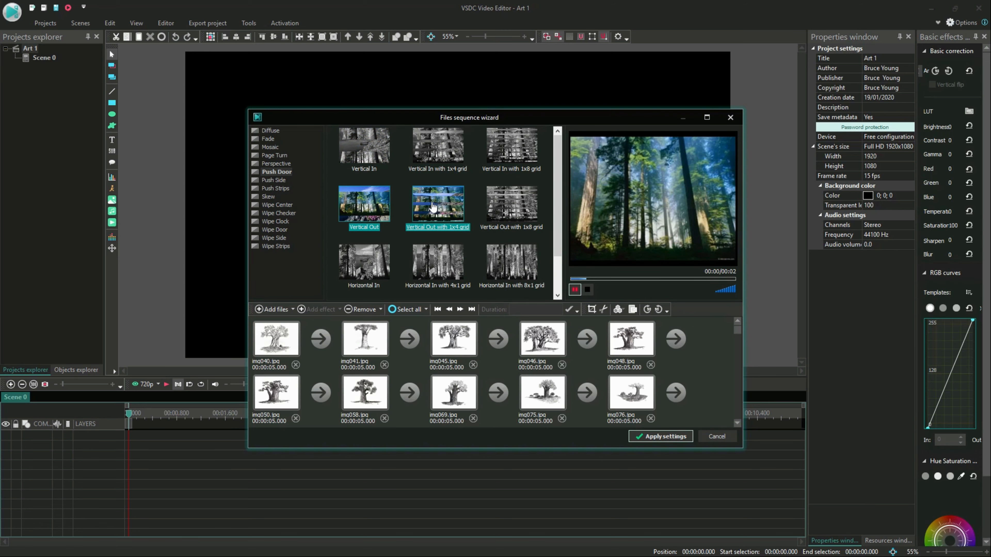
pyautogui.click(499, 205)
pyautogui.click(448, 253)
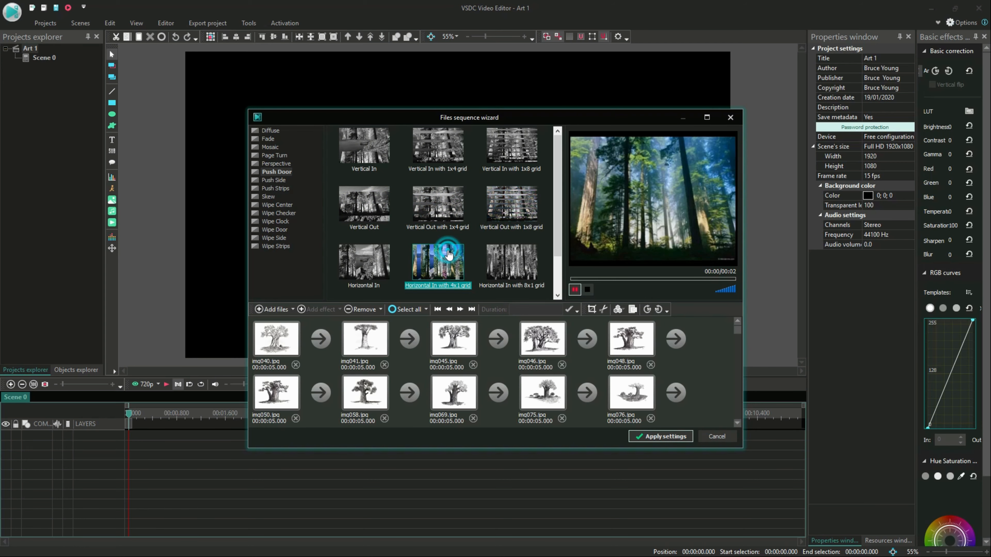
pyautogui.click(500, 256)
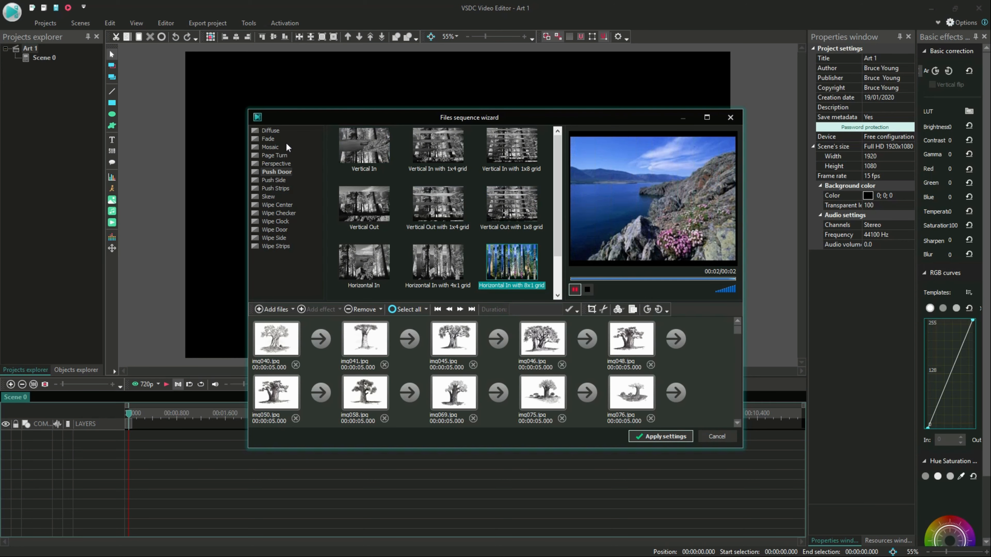
# Add the Fade out transition to all the effect slots between the images and apply the slideshow settings
pyautogui.click(269, 139)
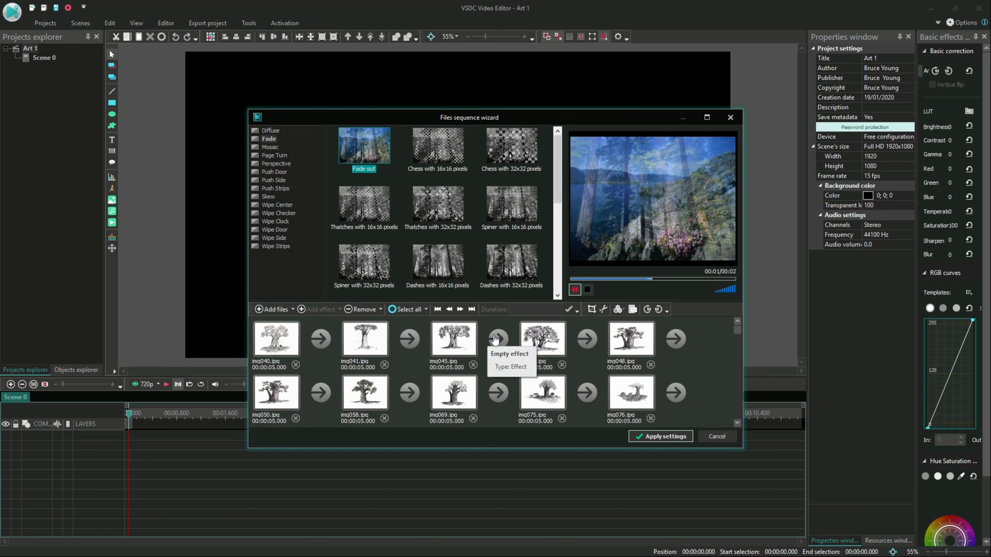
pyautogui.click(323, 340)
pyautogui.click(409, 338)
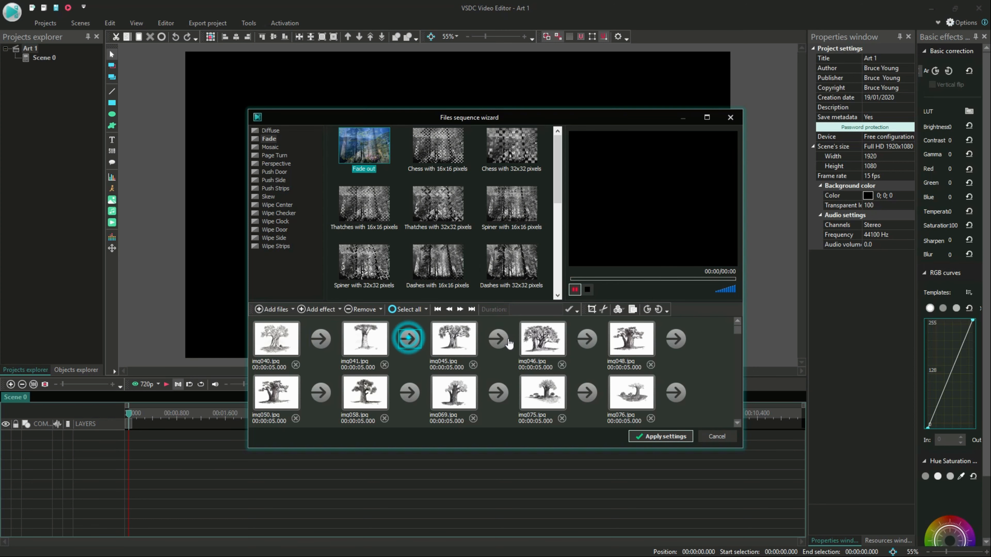
pyautogui.click(594, 342)
pyautogui.click(322, 340)
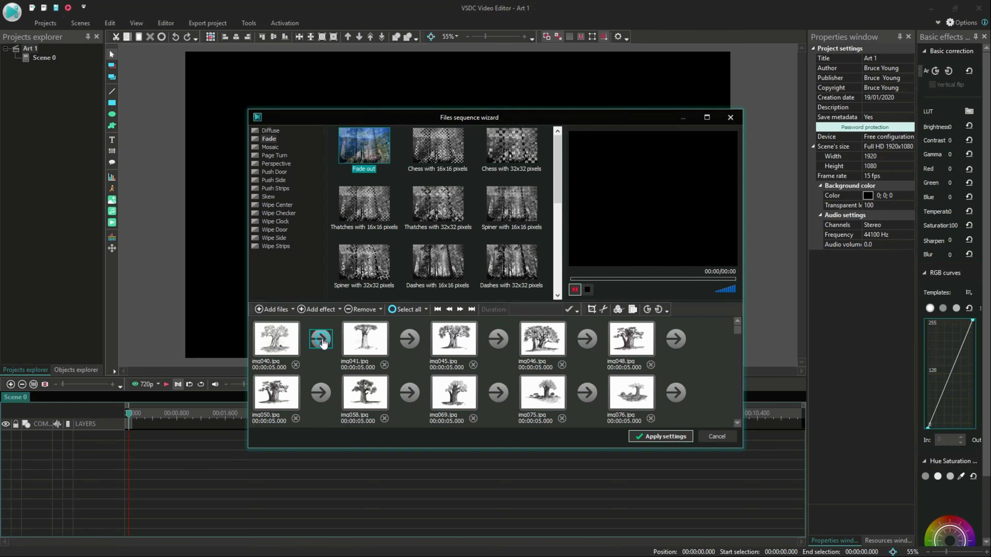
pyautogui.click(408, 309)
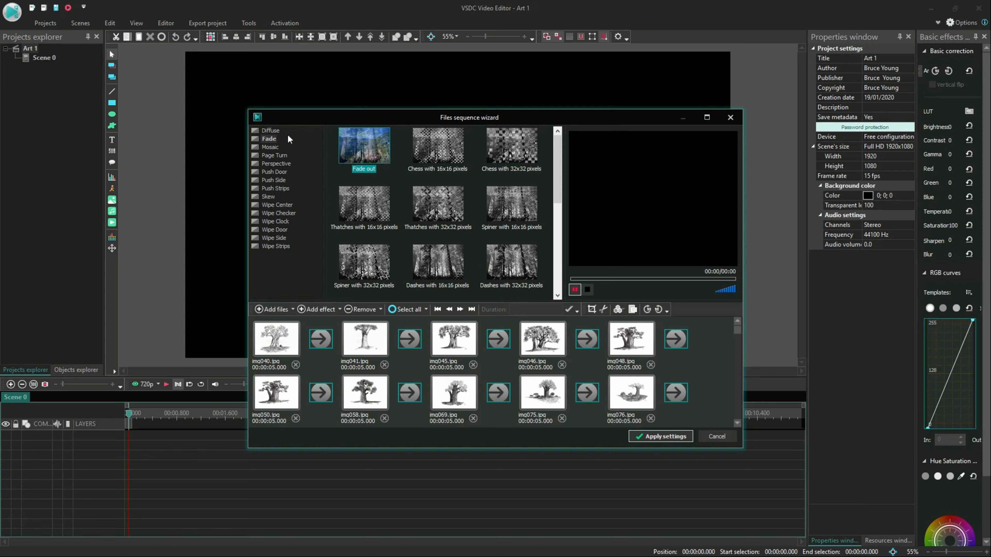
pyautogui.click(272, 139)
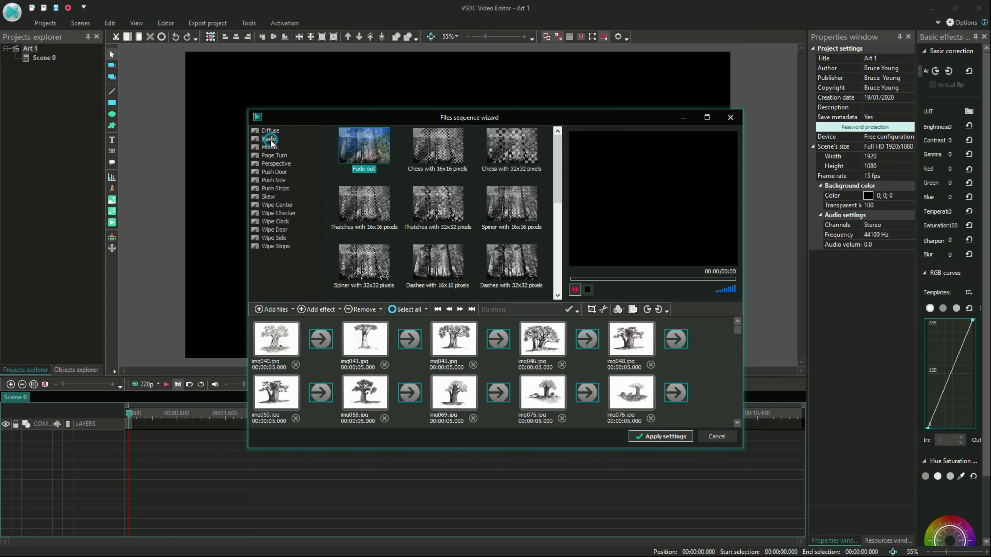
pyautogui.click(368, 147)
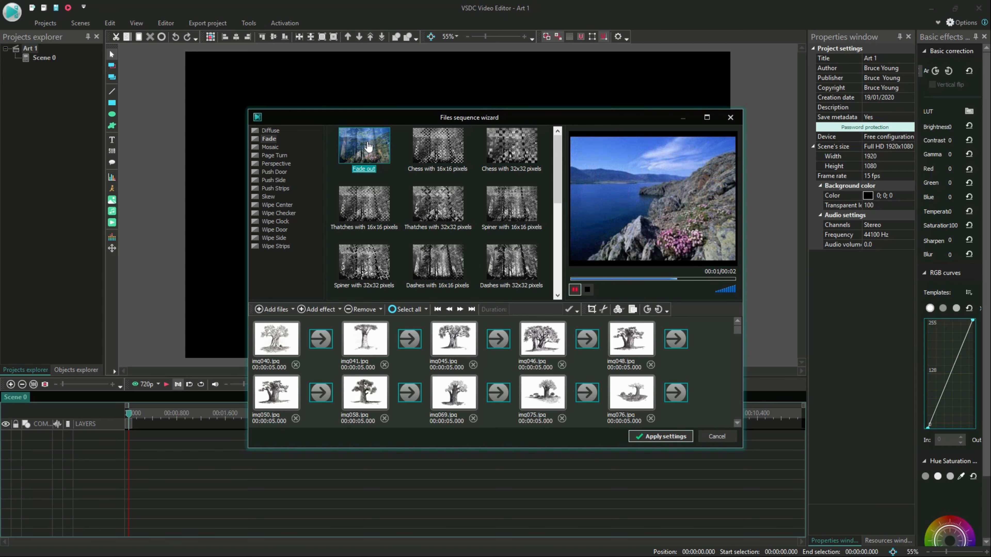
pyautogui.click(321, 346)
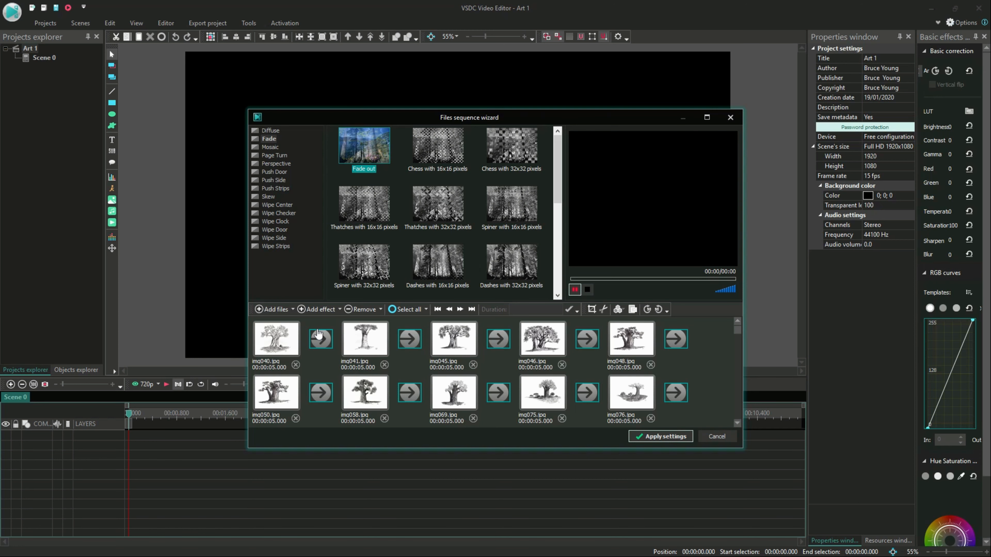
pyautogui.click(322, 308)
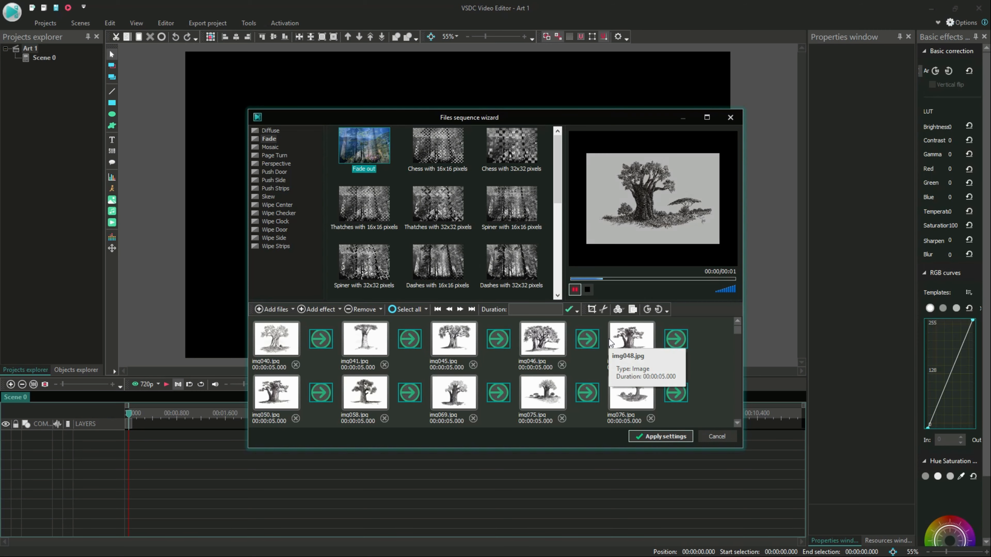
pyautogui.click(660, 436)
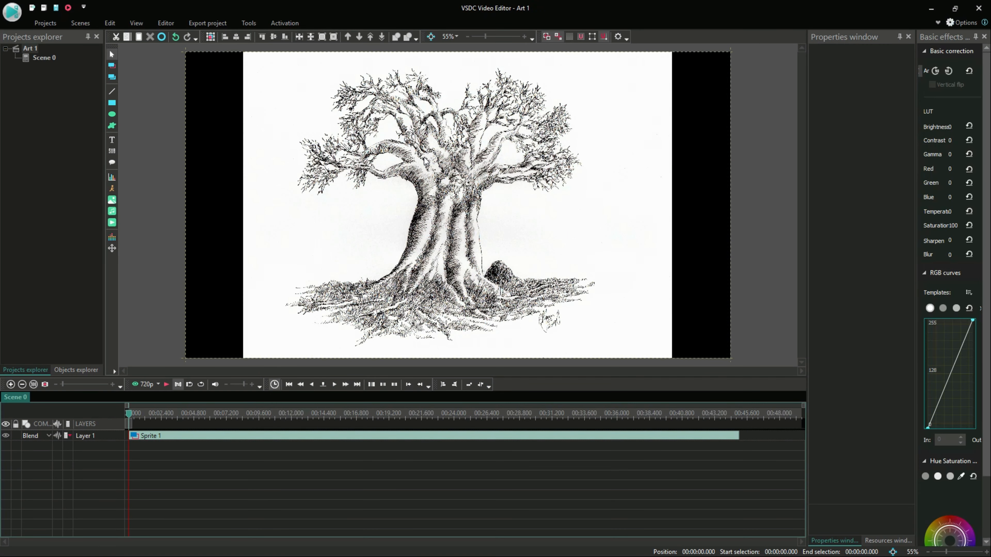
# Play the beginning of the slideshow to check the fade transitions, then stop playback and select the slideshow sprite
pyautogui.click(165, 384)
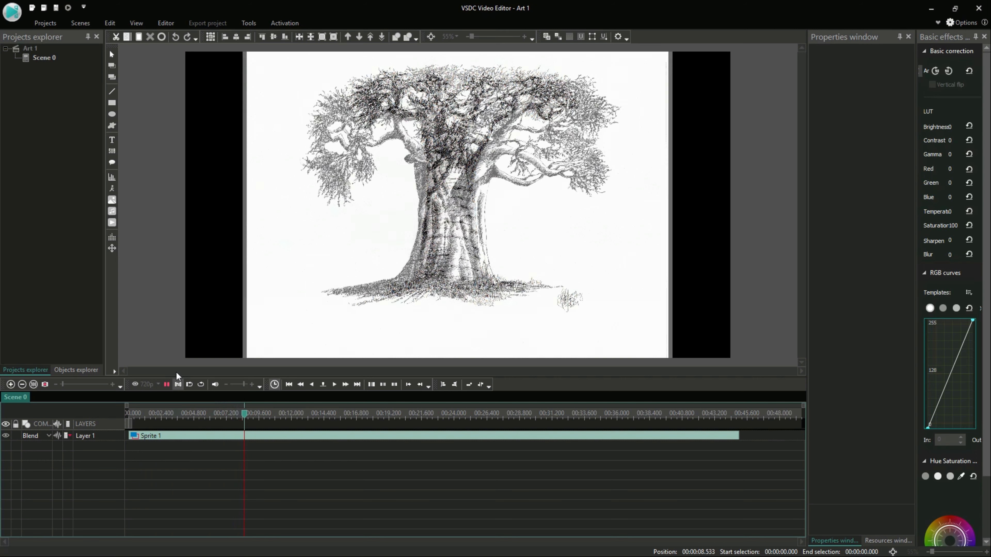
pyautogui.click(167, 385)
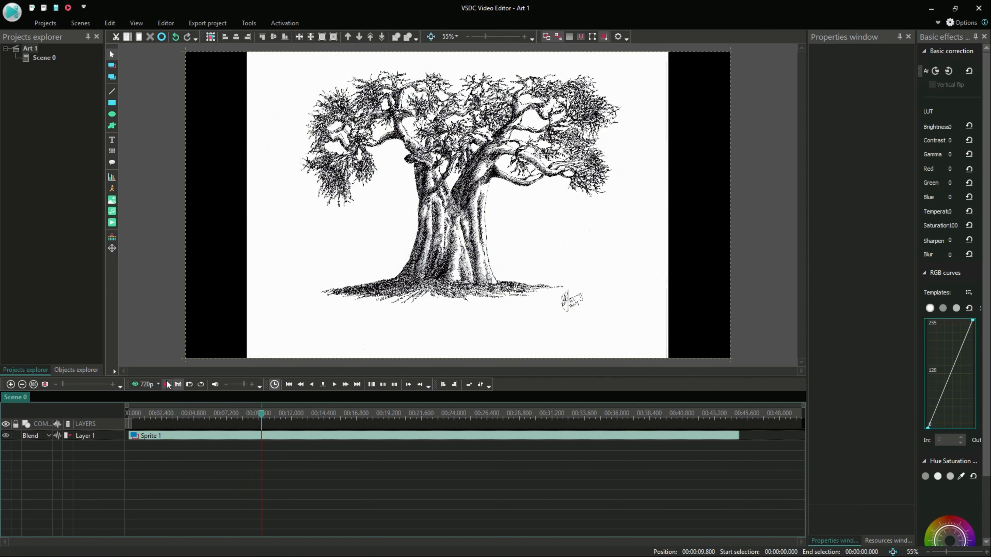
pyautogui.click(186, 192)
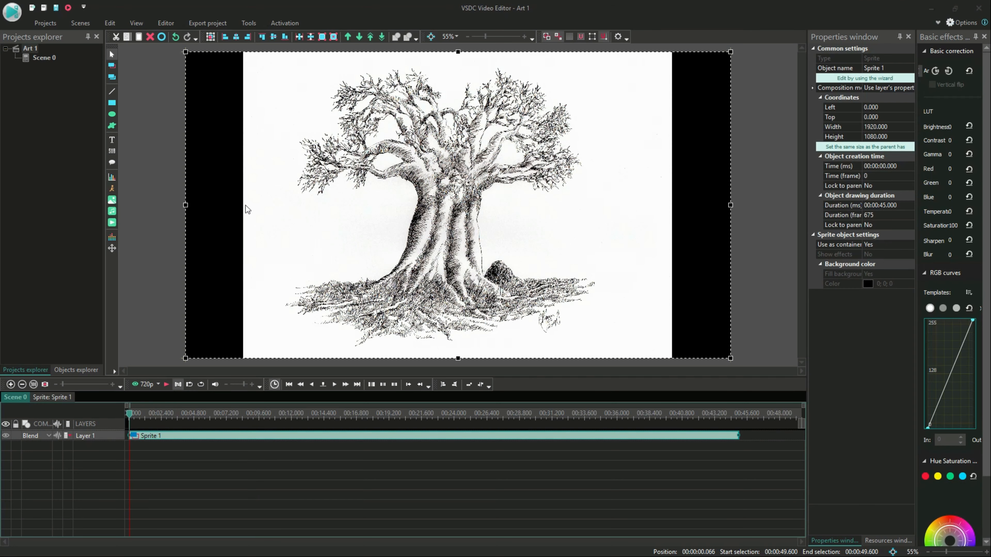
# Add the Birds_in_Flight audio file to the scene and move it to the timeline start on its own layer below the slideshow
pyautogui.click(112, 213)
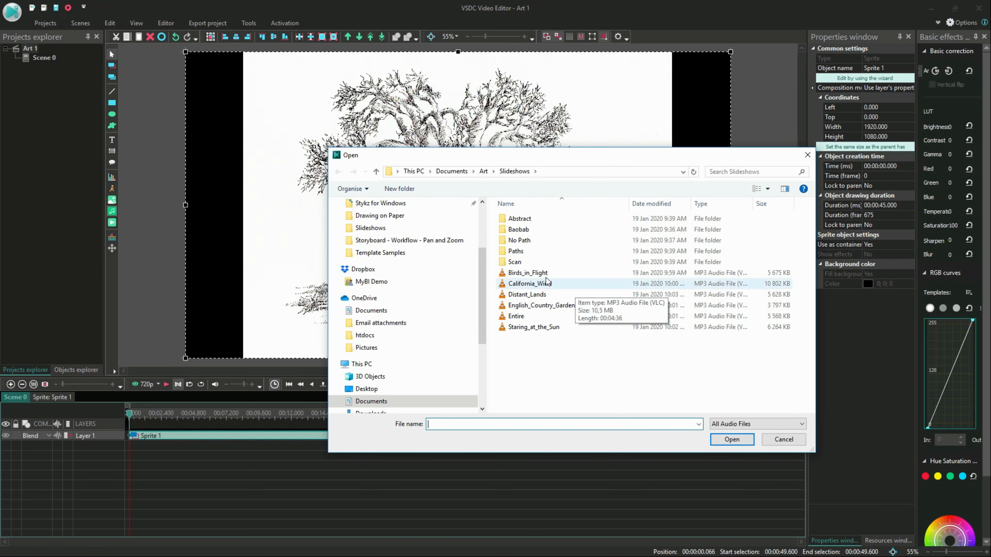
pyautogui.click(528, 272)
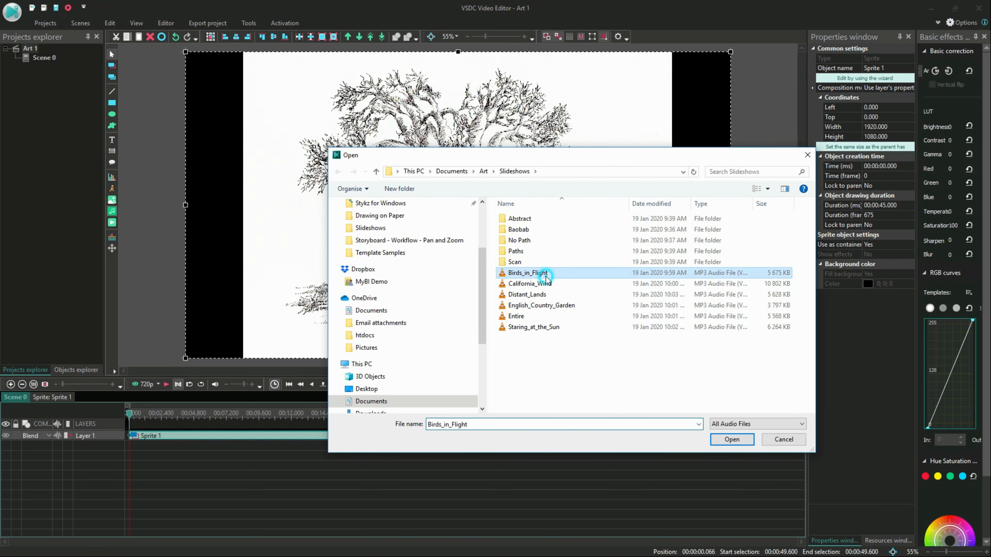
pyautogui.click(728, 440)
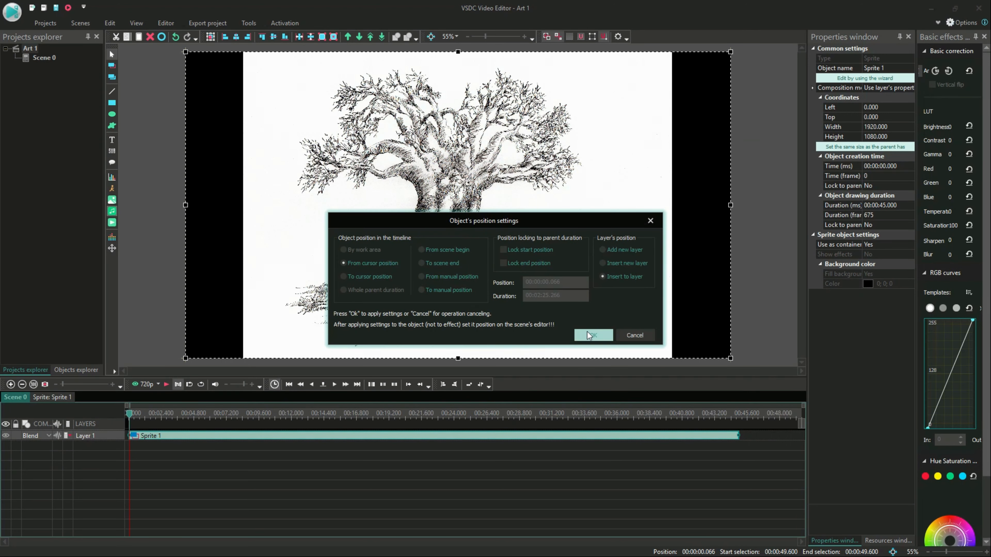
pyautogui.click(589, 335)
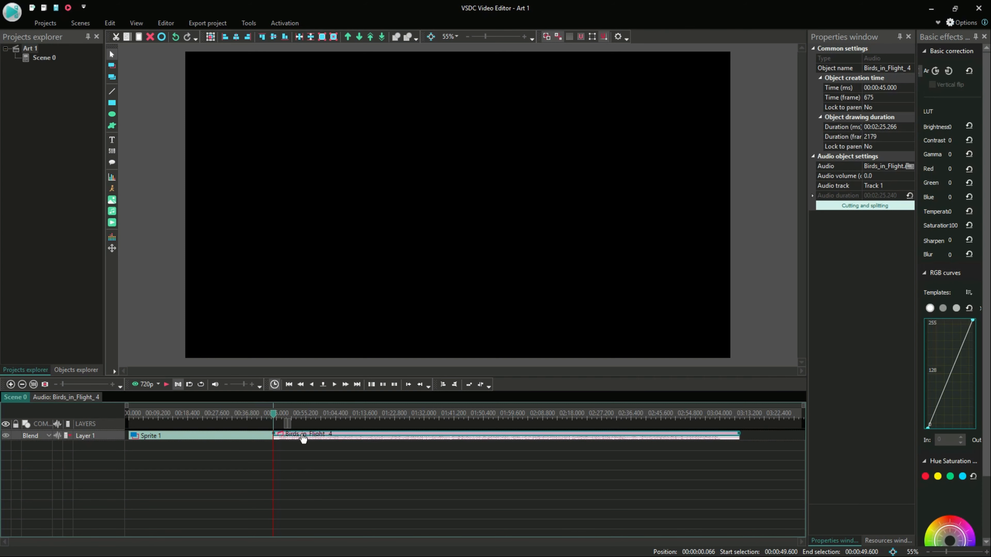
pyautogui.moveTo(303, 437); pyautogui.dragTo(141, 459)
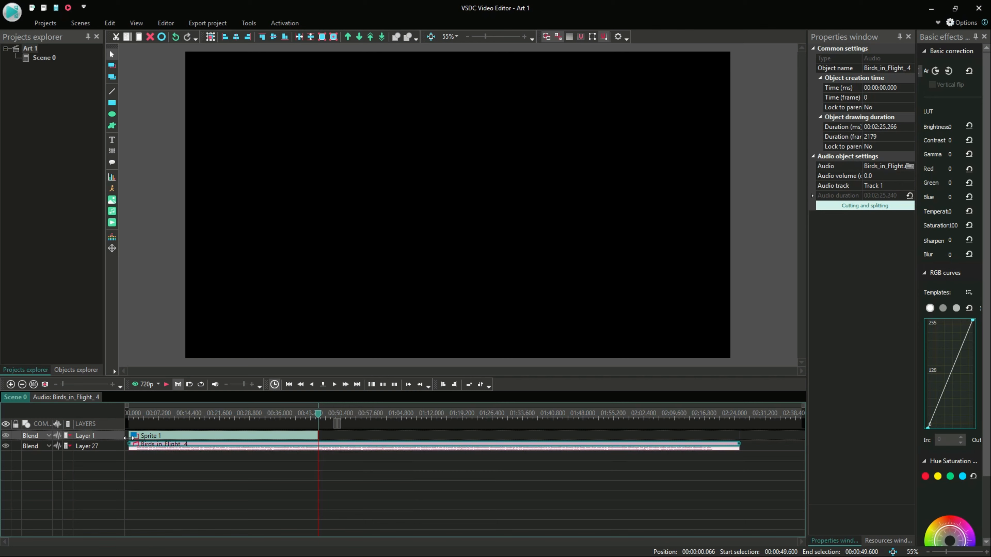
# Shorten the audio track to 00:00:45.000 so that it ends together with the slideshow
pyautogui.click(739, 442)
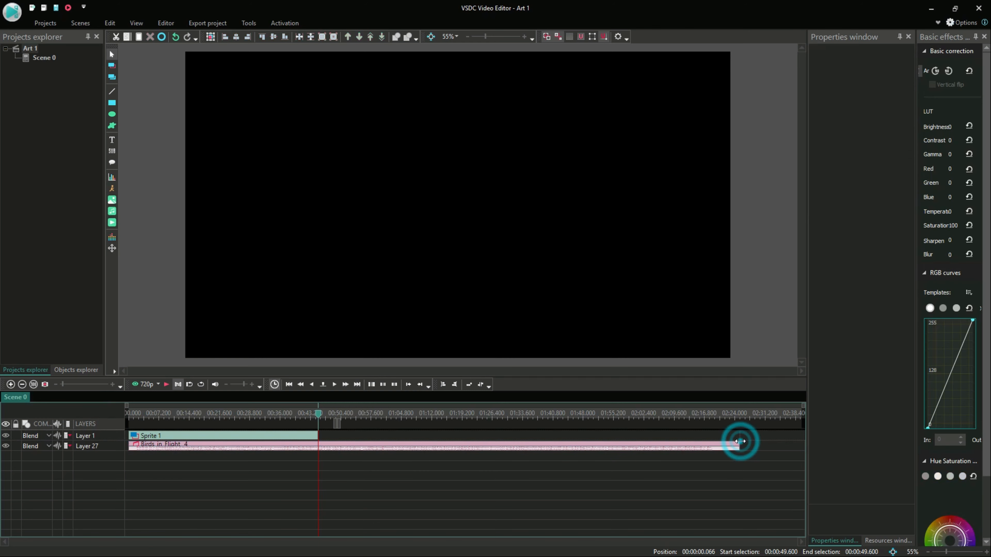
pyautogui.click(736, 445)
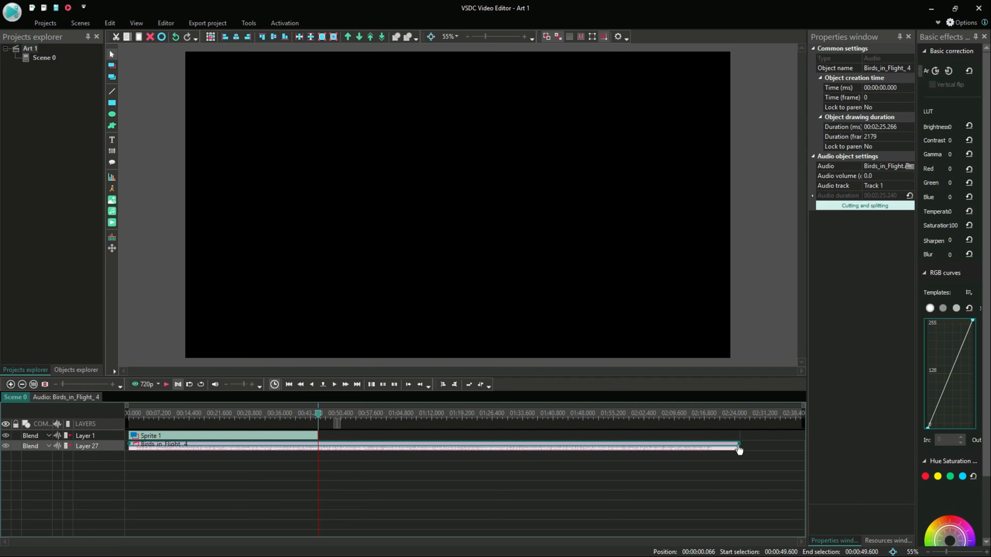
pyautogui.moveTo(736, 445); pyautogui.dragTo(316, 459)
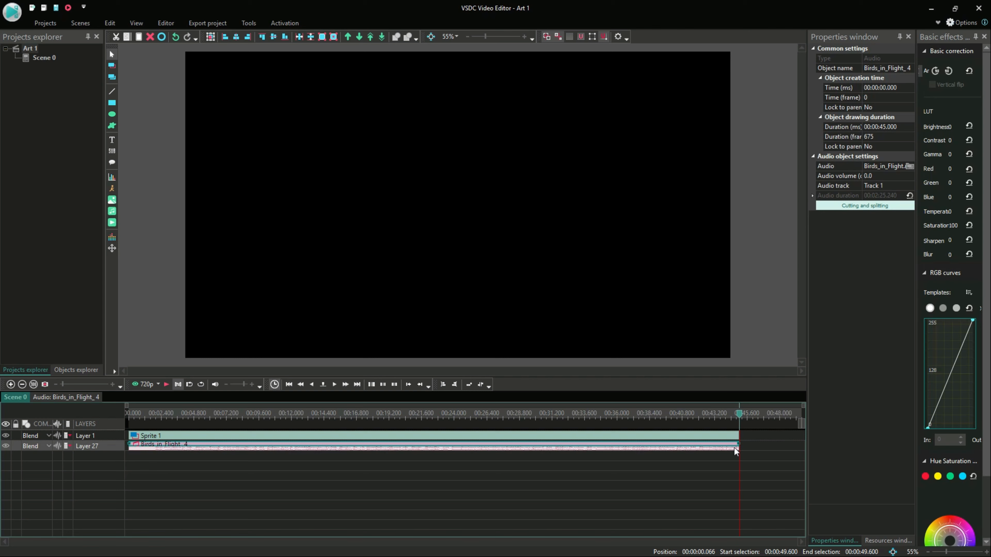
# Hide the slideshow layer and play from 00:00:42.600 to check how the music ends
pyautogui.click(6, 435)
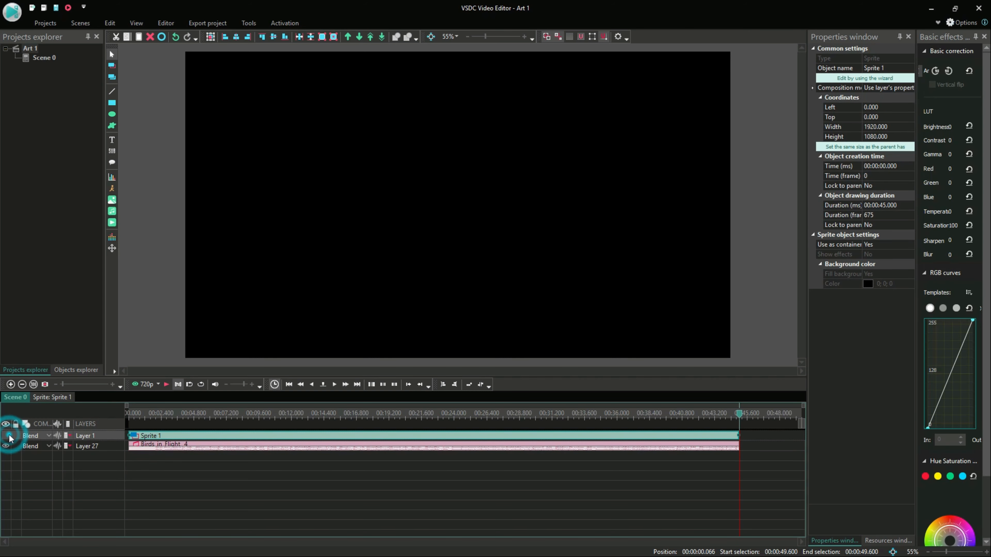
pyautogui.click(706, 415)
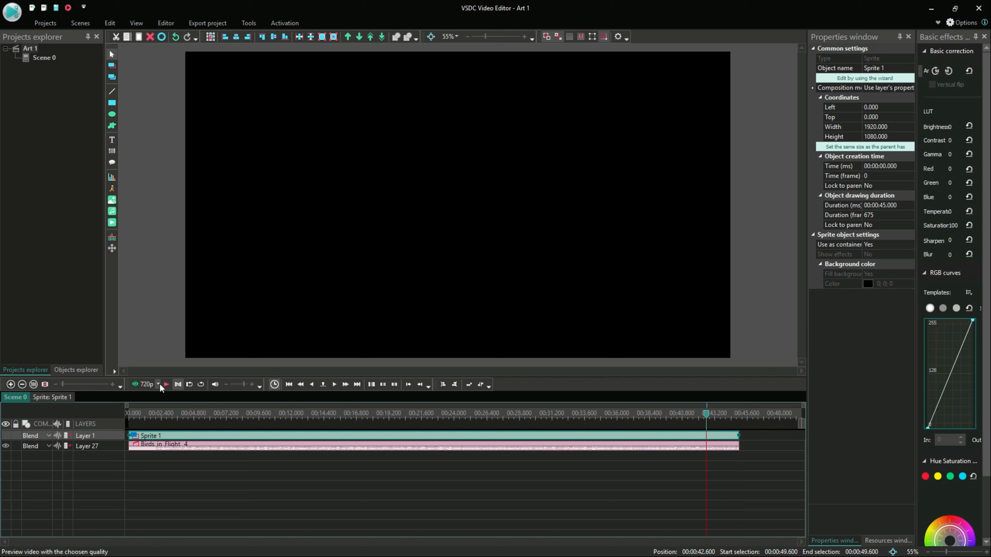
pyautogui.click(164, 385)
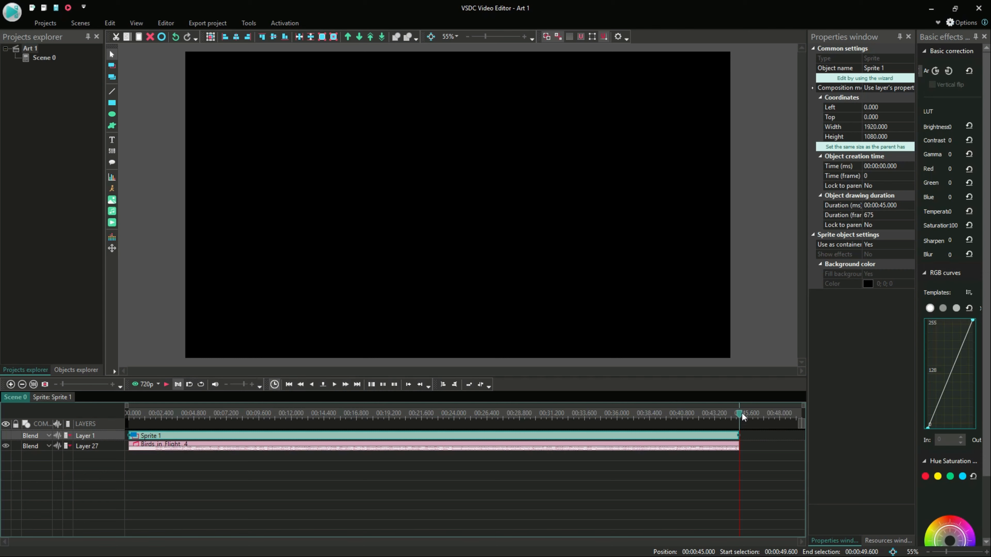
pyautogui.moveTo(741, 416); pyautogui.dragTo(715, 421)
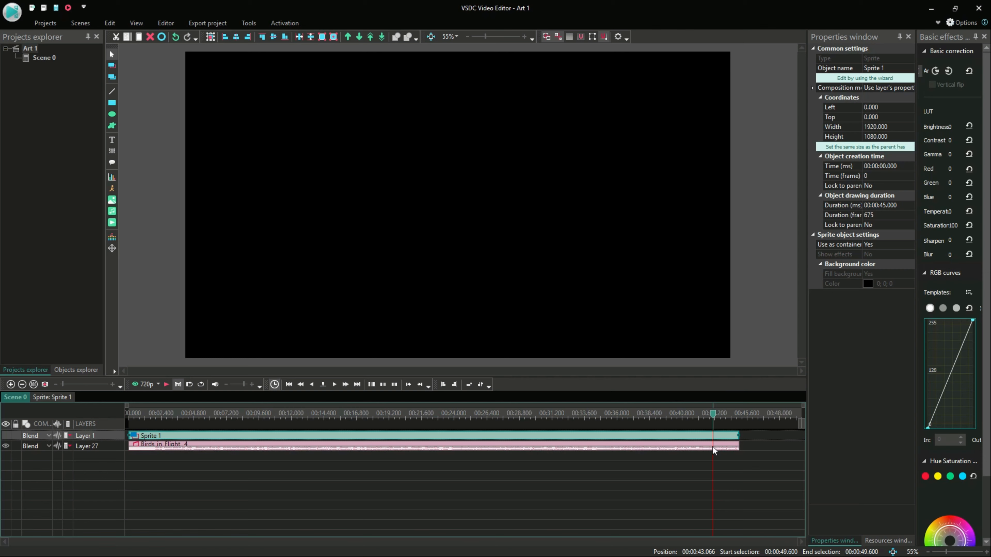
pyautogui.rightClick(731, 447)
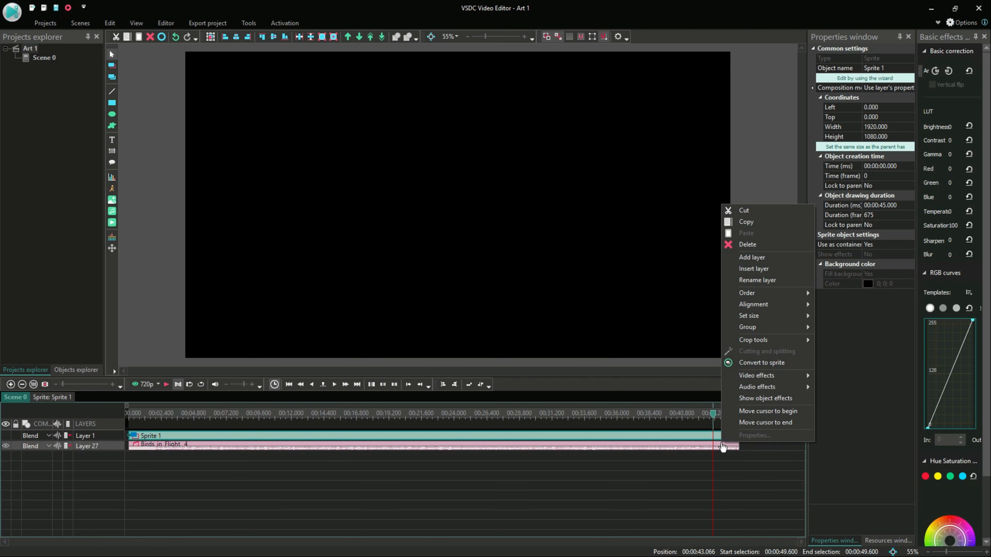
pyautogui.moveTo(761, 387)
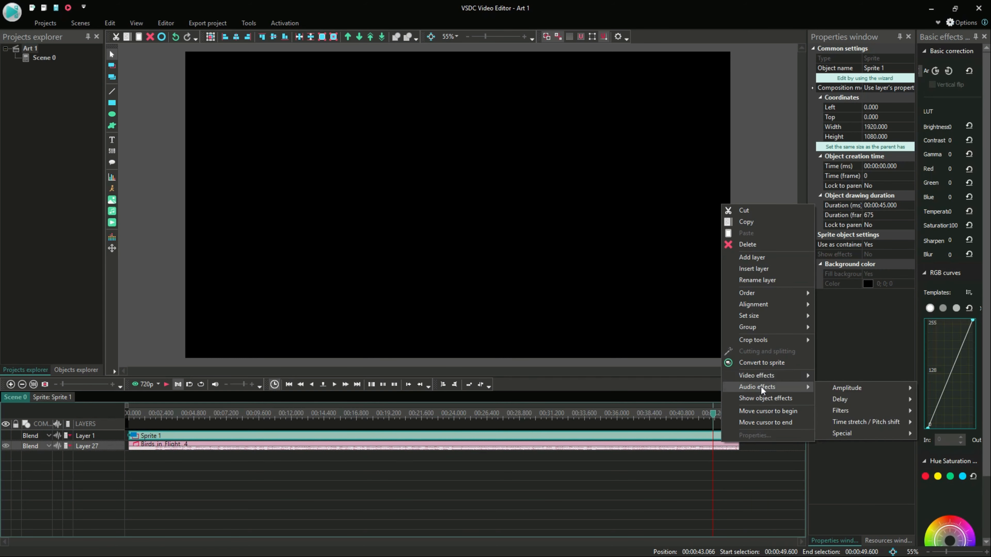
pyautogui.moveTo(830, 387)
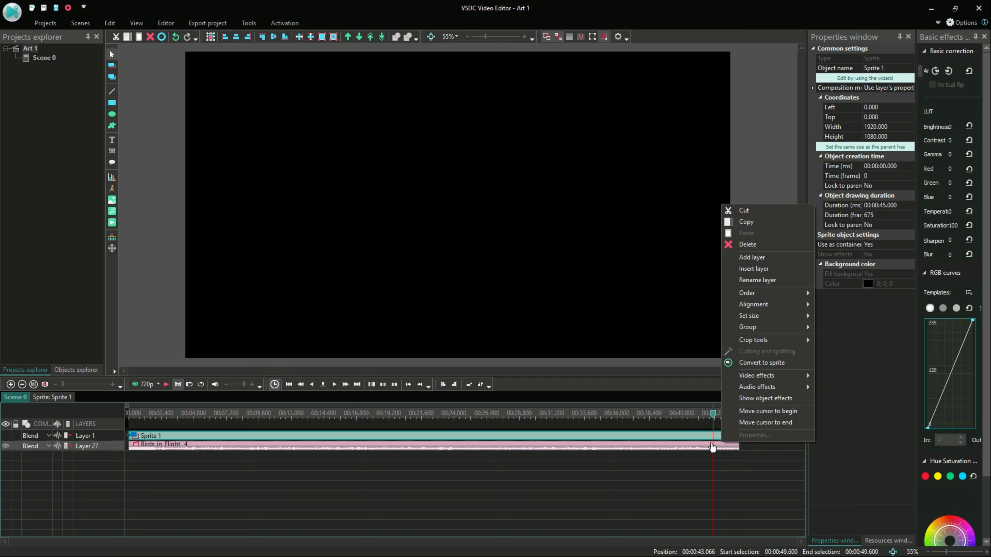
# Open the Birds_in_Flight audio object and add a Fade Out amplitude effect at the scene end on a new layer, with start and end locked
pyautogui.click(713, 444)
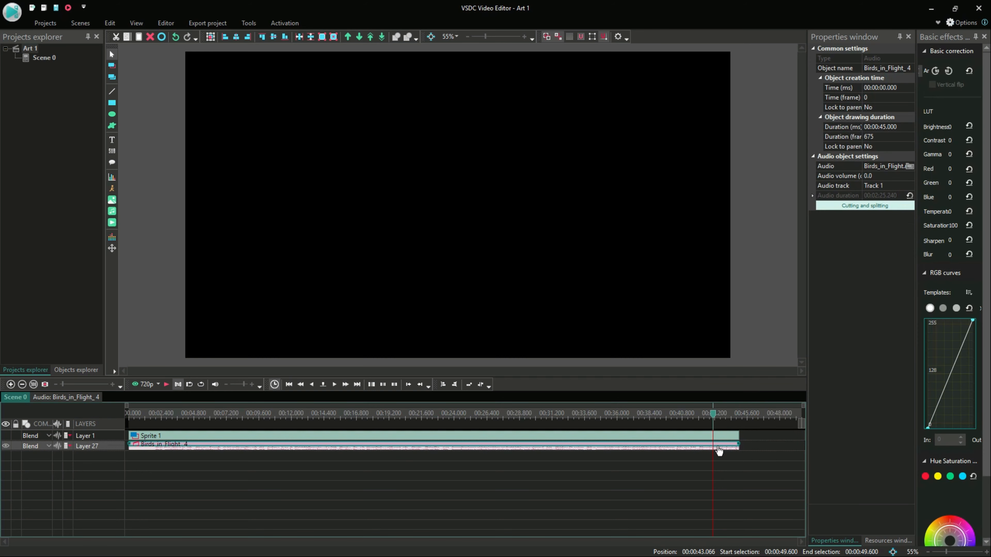
pyautogui.doubleClick(718, 449)
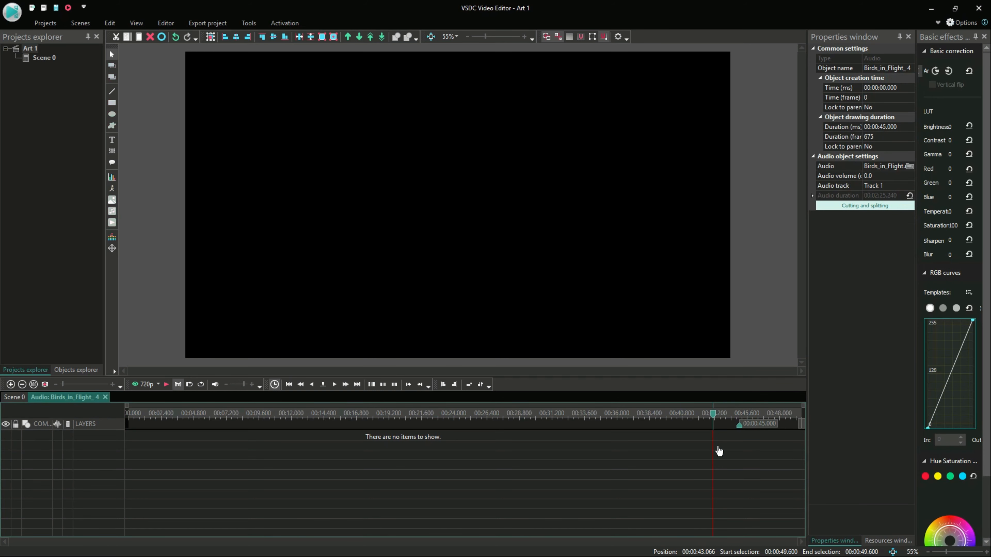
pyautogui.rightClick(712, 432)
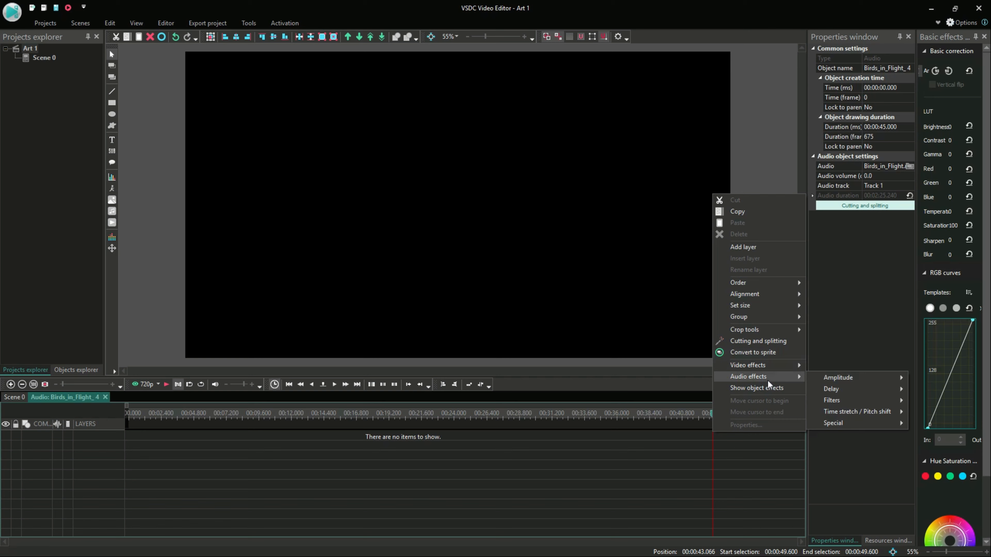
pyautogui.moveTo(856, 378)
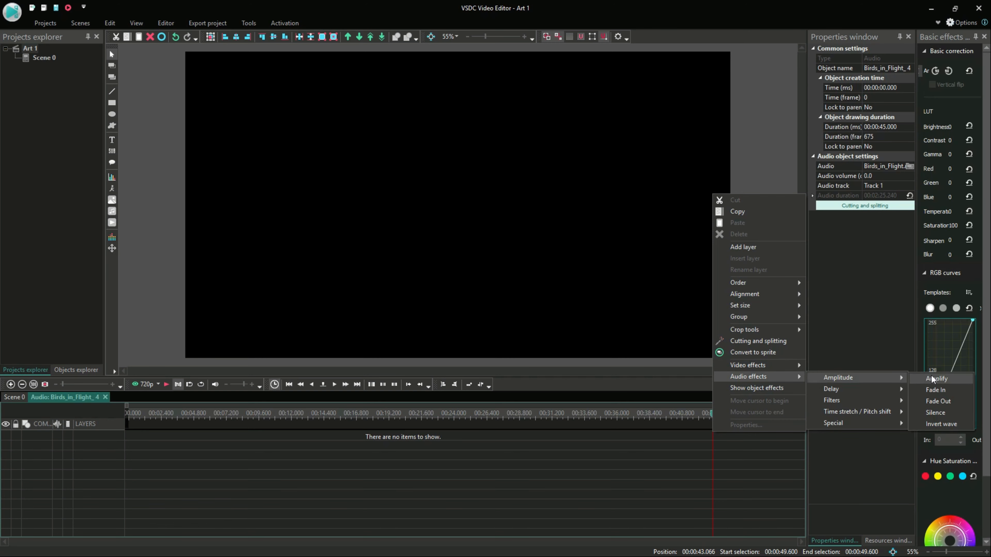
pyautogui.click(934, 403)
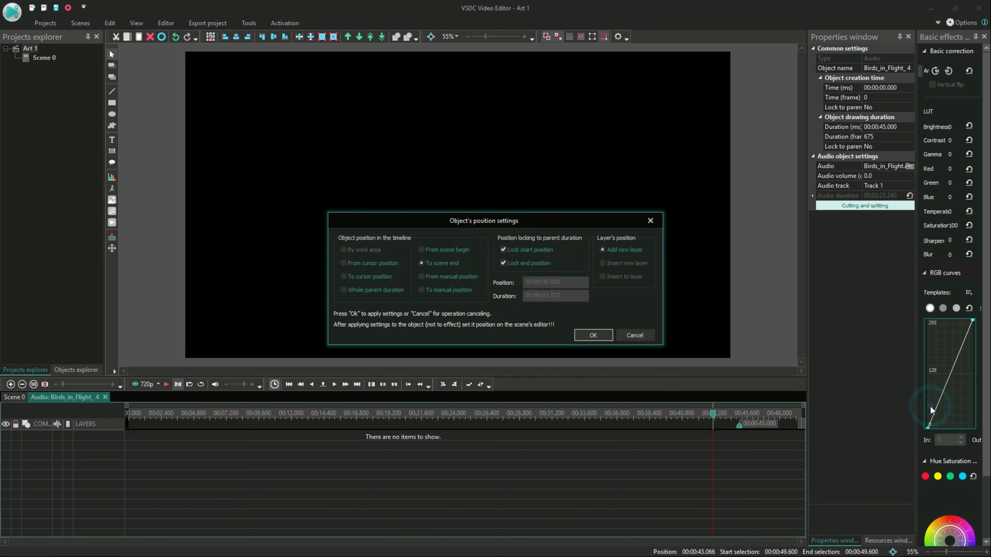
pyautogui.click(592, 338)
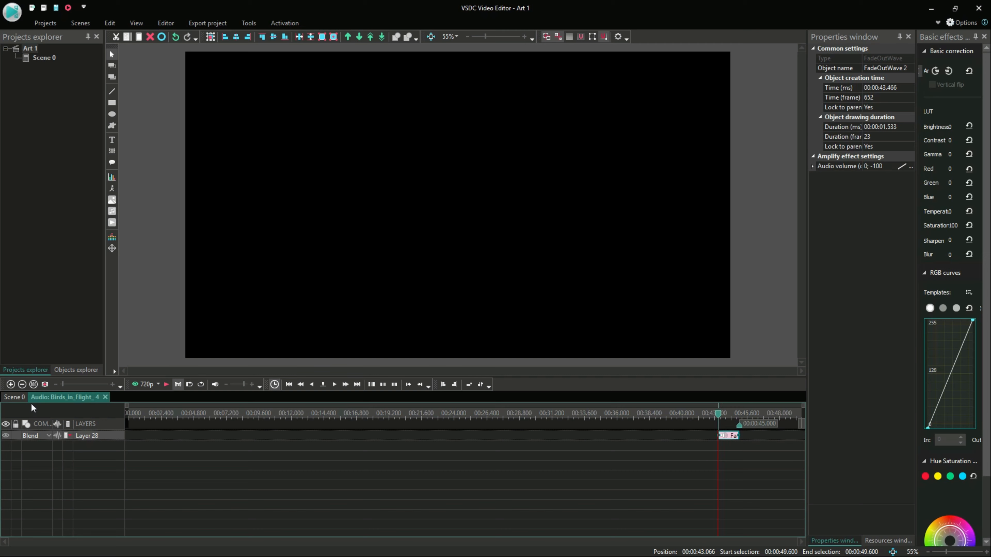
# Return to Scene 0 and play its last few seconds to check the music's fade-out
pyautogui.click(12, 397)
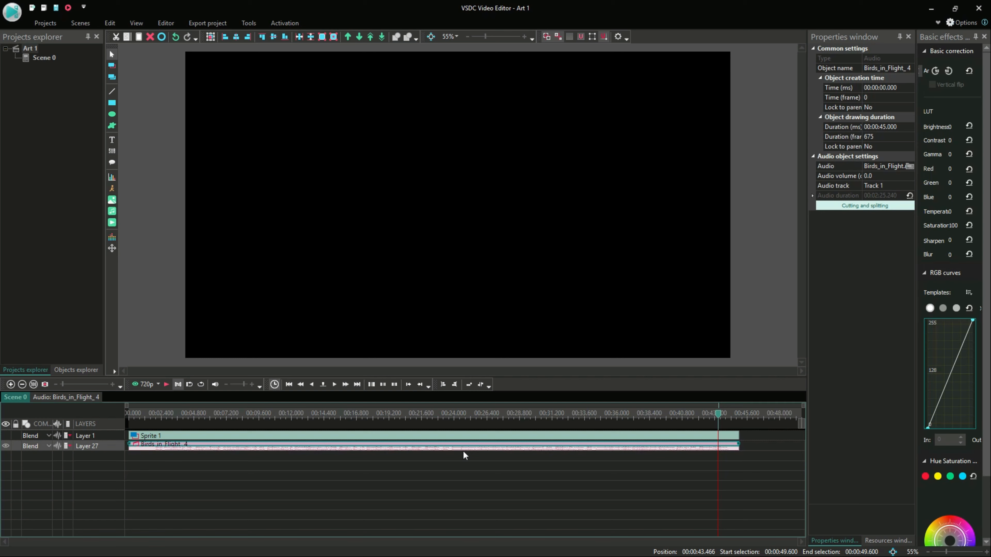
pyautogui.moveTo(718, 412); pyautogui.dragTo(689, 417)
pyautogui.click(165, 385)
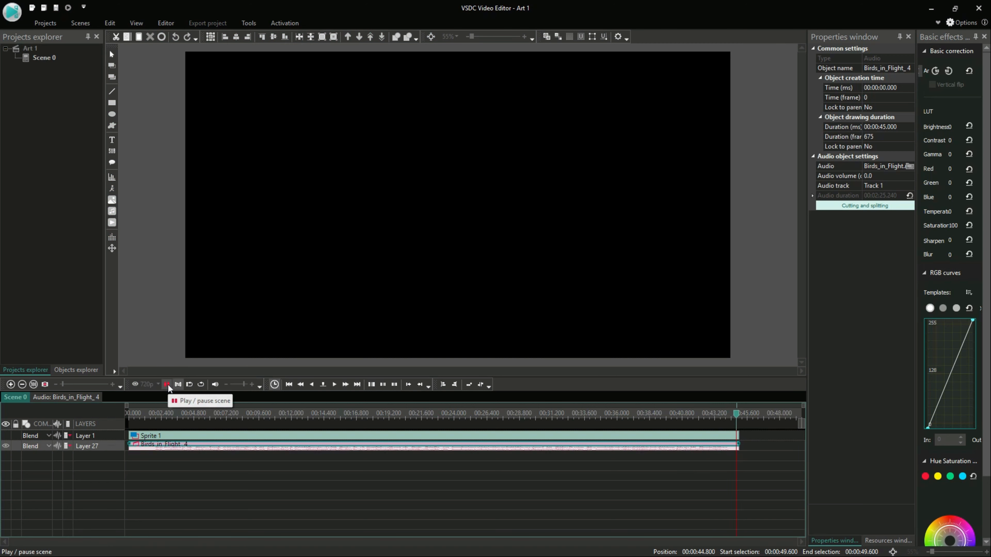
pyautogui.click(167, 385)
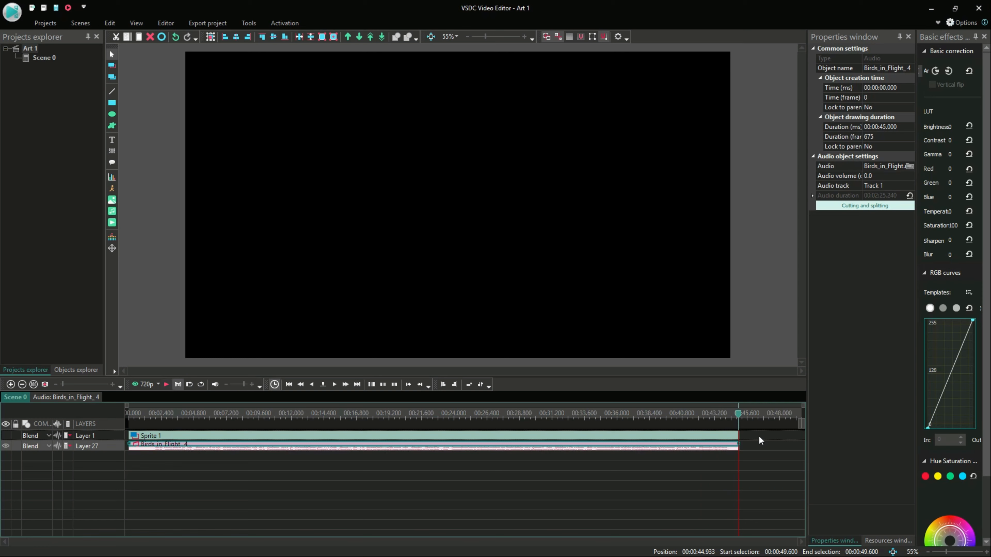
# Play the scene from 00:00:00.000 for a few seconds to check how the music starts, then stop playback
pyautogui.moveTo(739, 413); pyautogui.dragTo(130, 436)
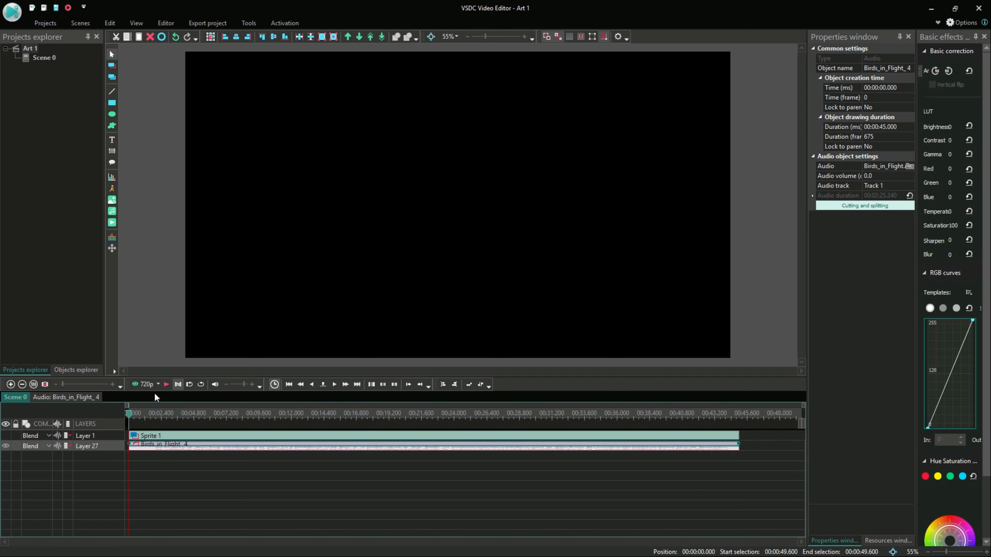
pyautogui.click(162, 386)
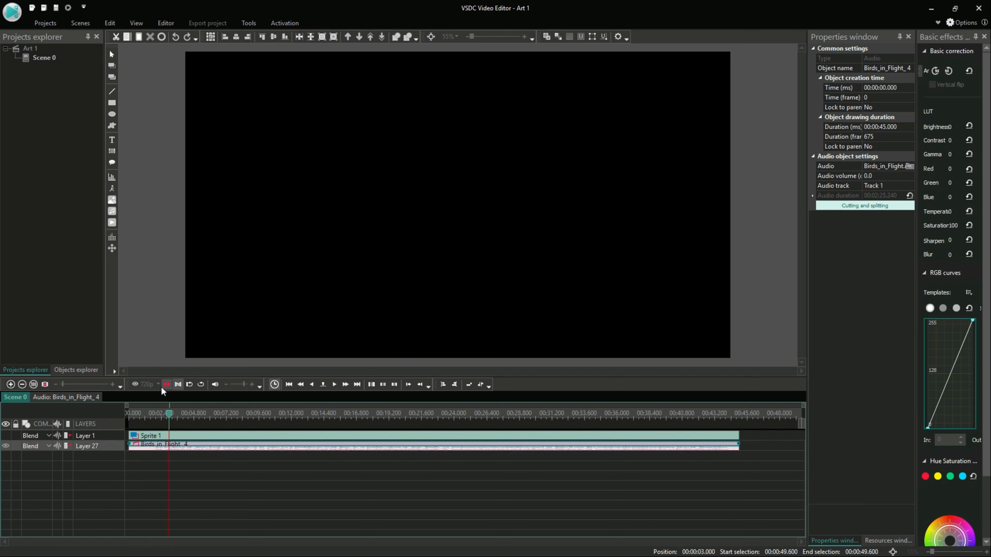
pyautogui.click(166, 384)
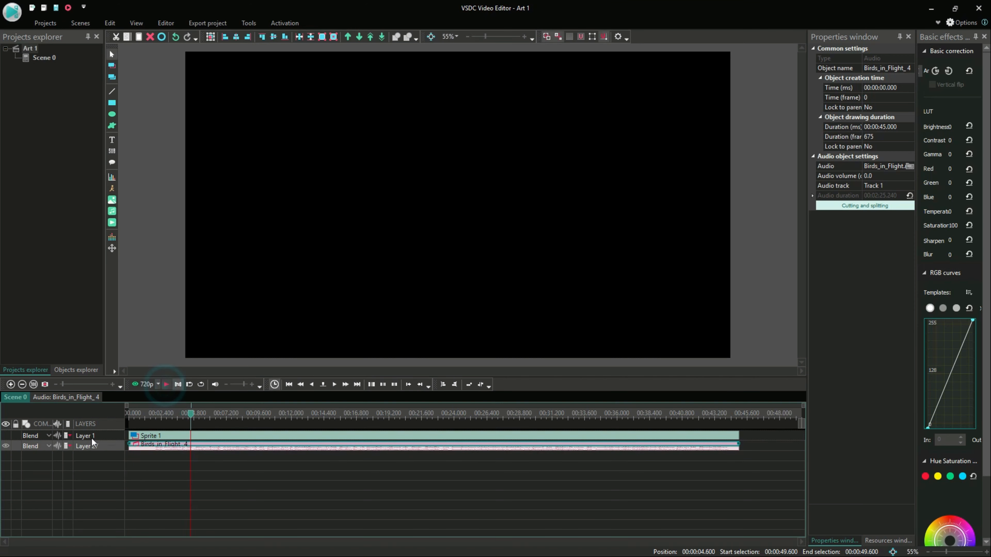
# Make the slideshow layer visible again and scrub the timeline forward to 00:00:33.266
pyautogui.click(7, 436)
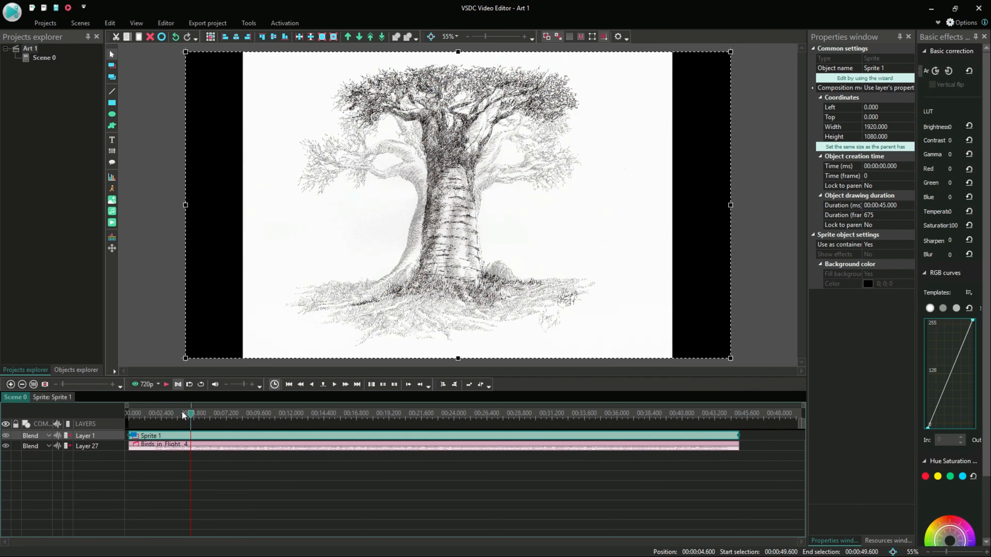
pyautogui.click(193, 417)
pyautogui.moveTo(193, 418); pyautogui.dragTo(580, 421)
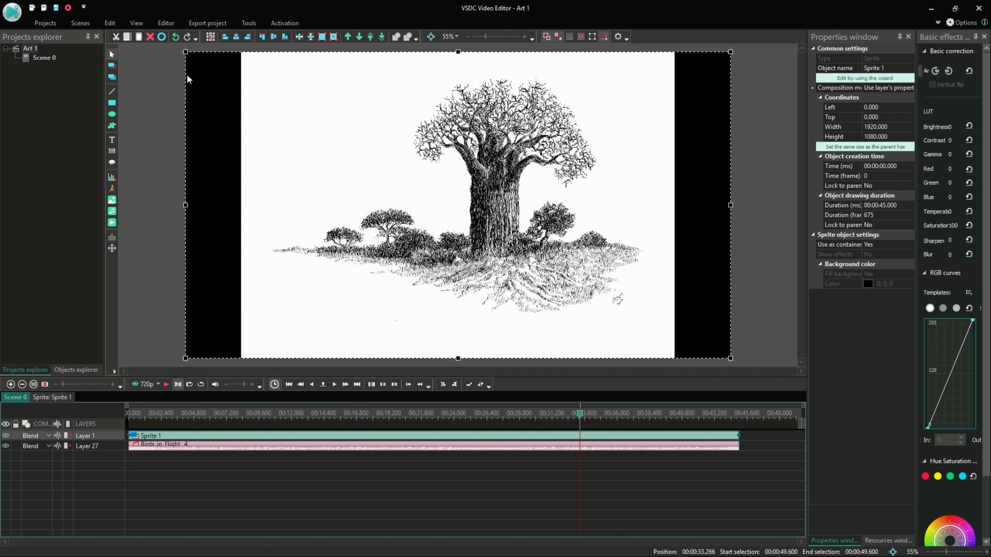
# Set the project export to the Android device with the High Quality H.264 profile, frame size 1920 x 1080 and 160 kbps AAC audio
pyautogui.click(218, 22)
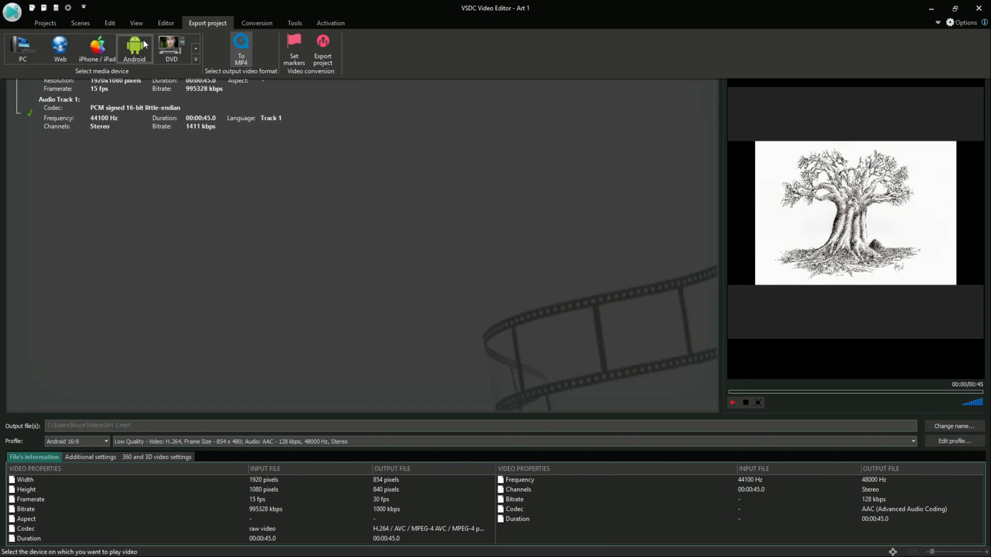
pyautogui.click(195, 60)
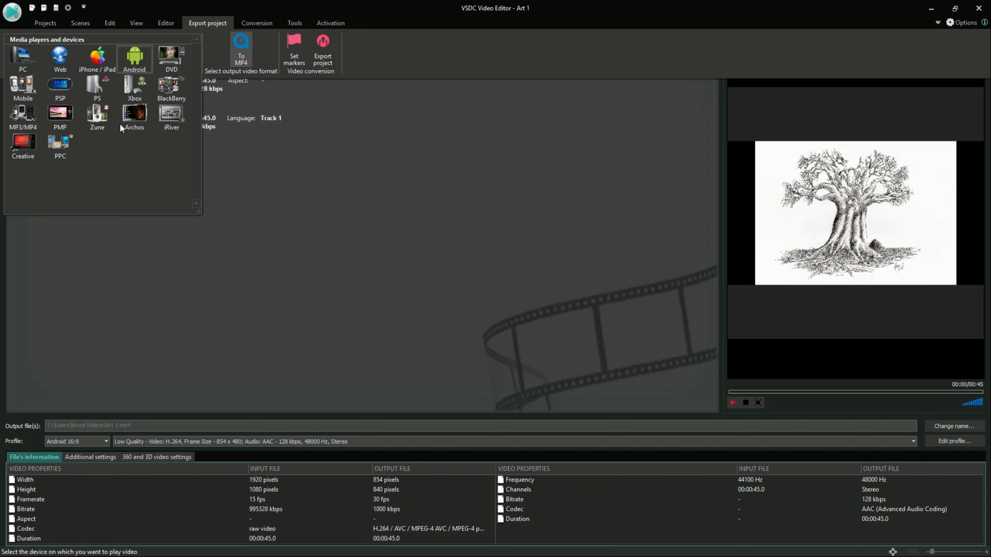
pyautogui.click(138, 61)
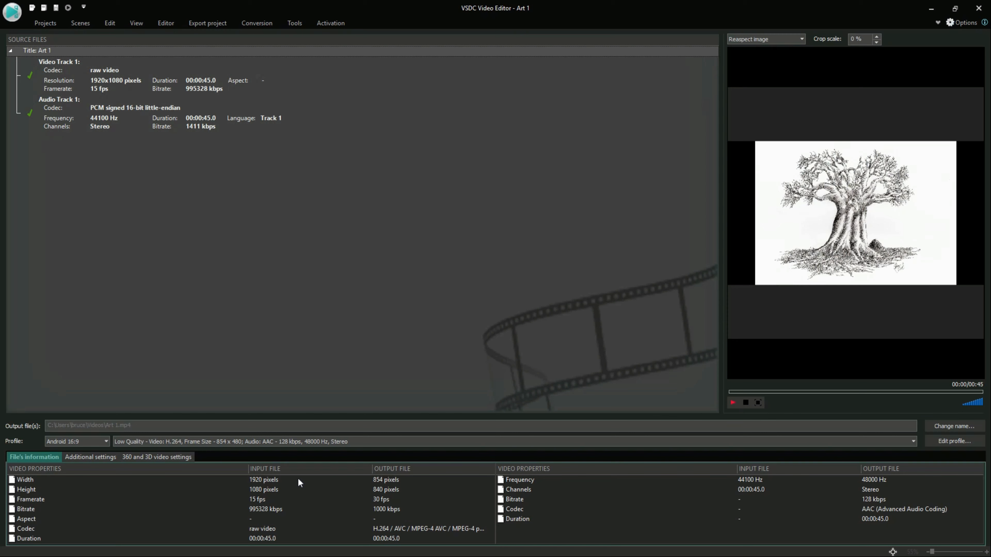
pyautogui.click(280, 441)
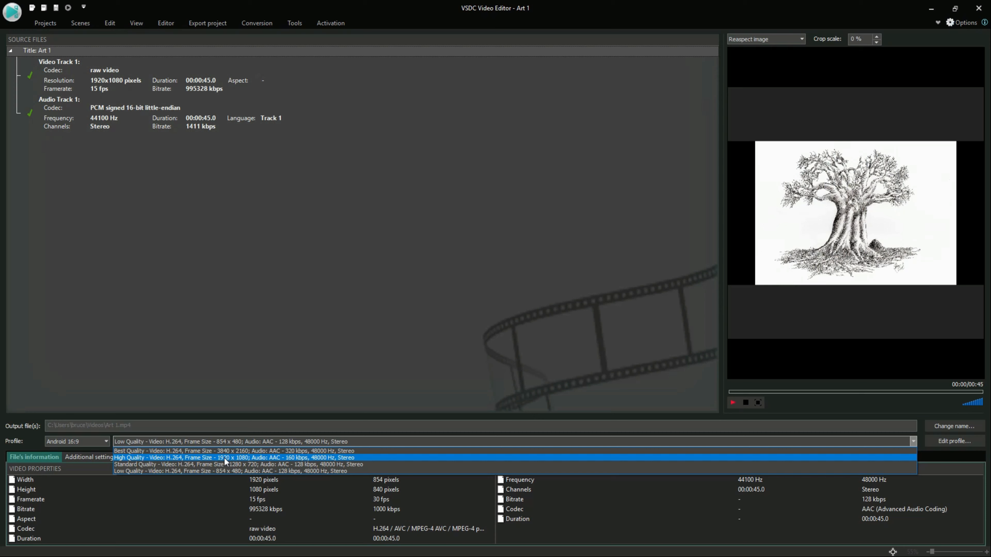
pyautogui.click(243, 460)
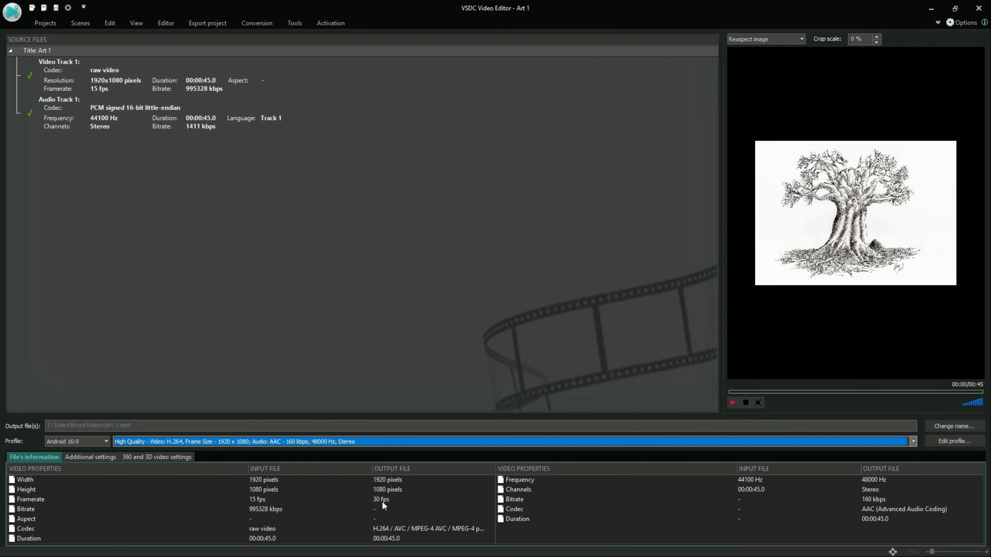
# Set the output file to an MP4 named "Baobab 1 Slideshow" in the Baobab folder inside Slideshows
pyautogui.click(949, 427)
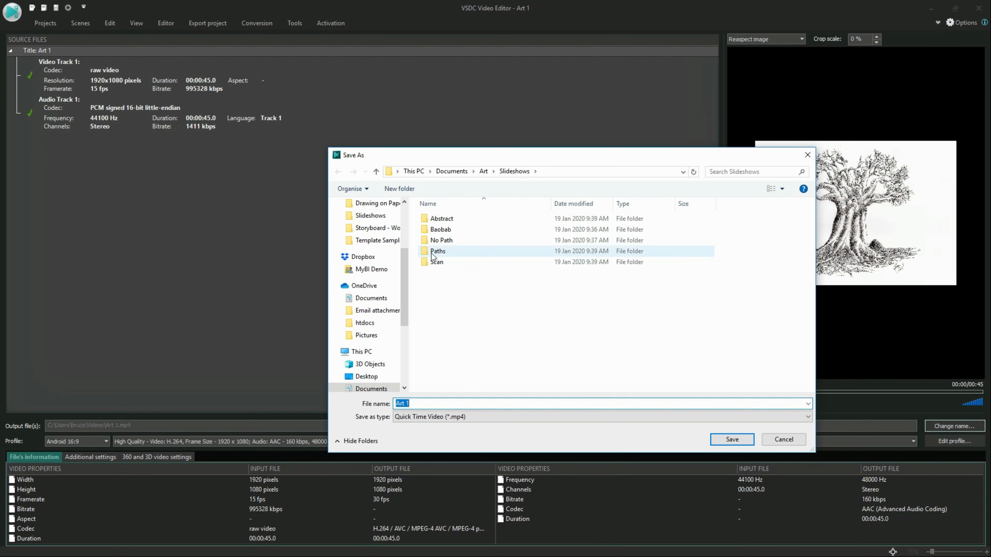
pyautogui.doubleClick(440, 230)
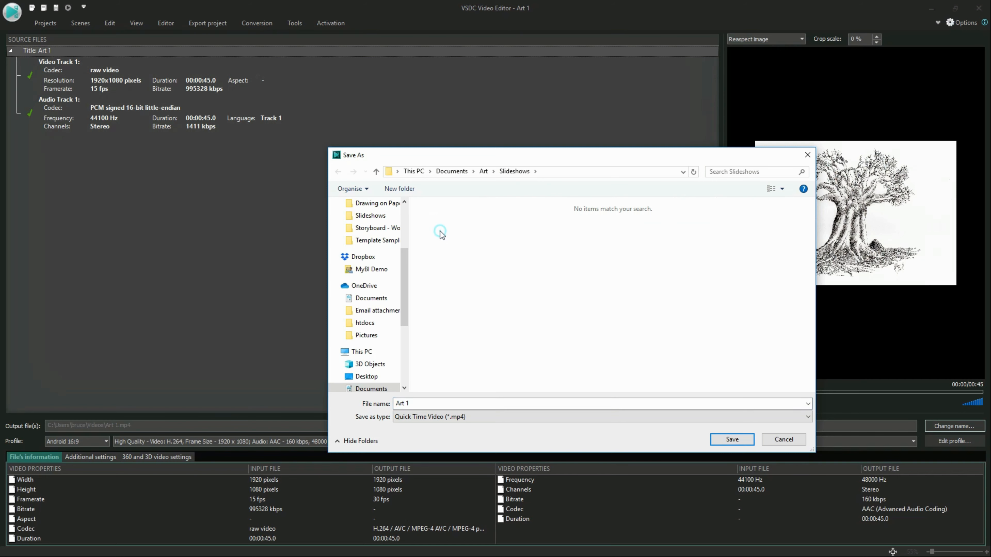
pyautogui.click(431, 404)
pyautogui.write('Bao')
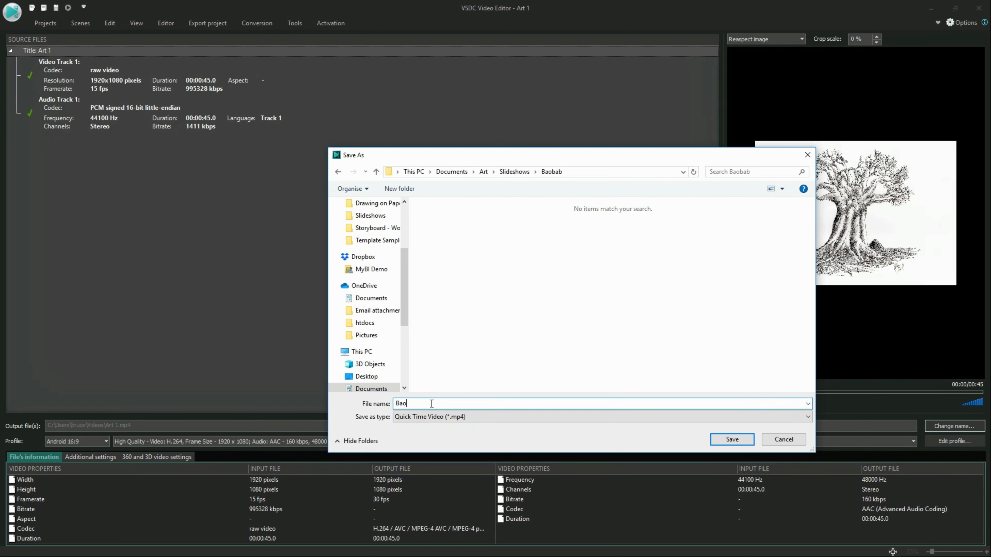
pyautogui.write('bab 1 Slideshow')
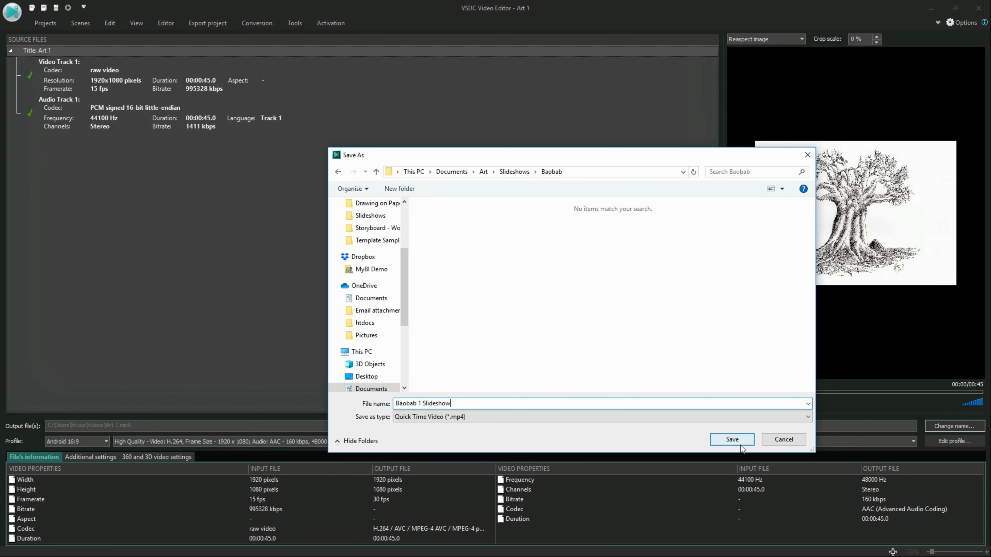
pyautogui.click(731, 439)
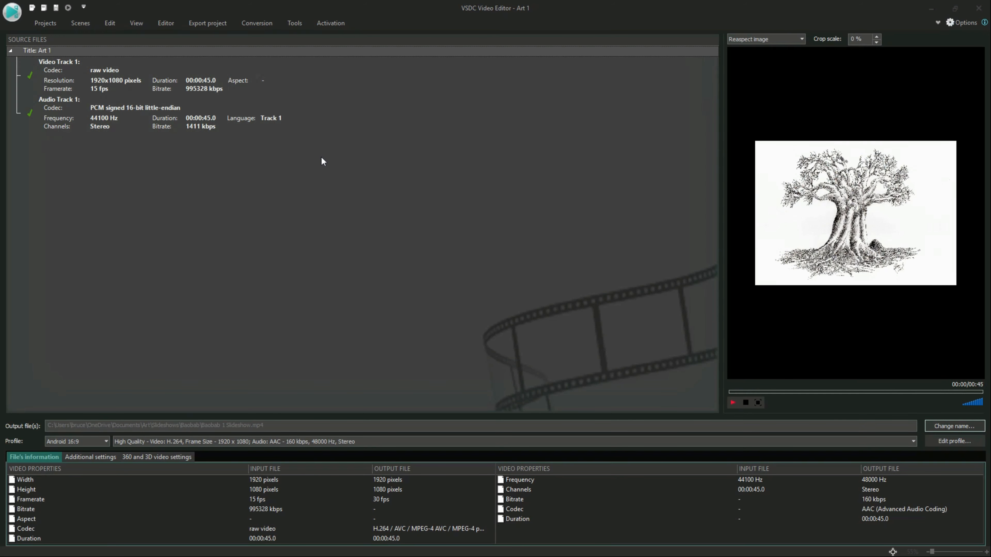
# Export the project to the MP4 file and close the completion message
pyautogui.click(219, 24)
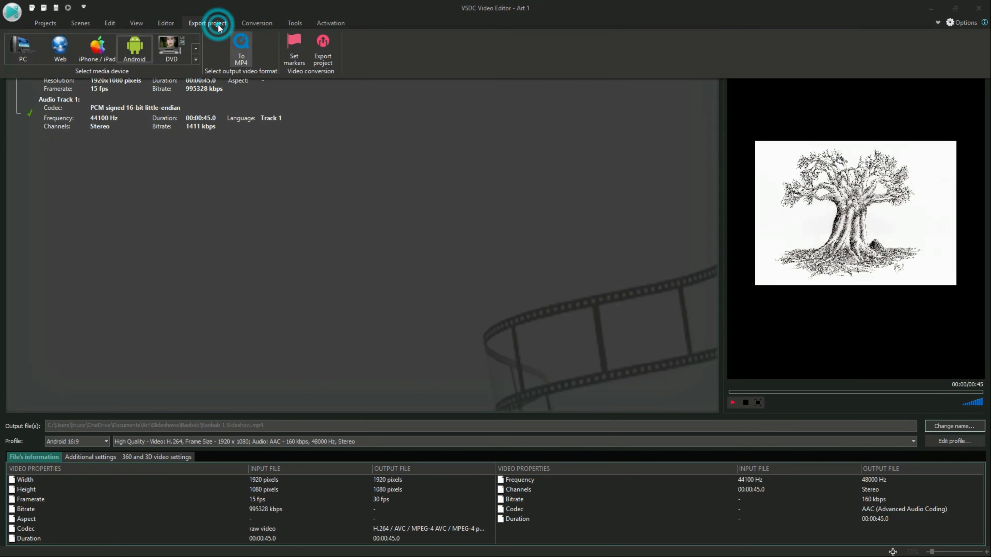
pyautogui.click(324, 47)
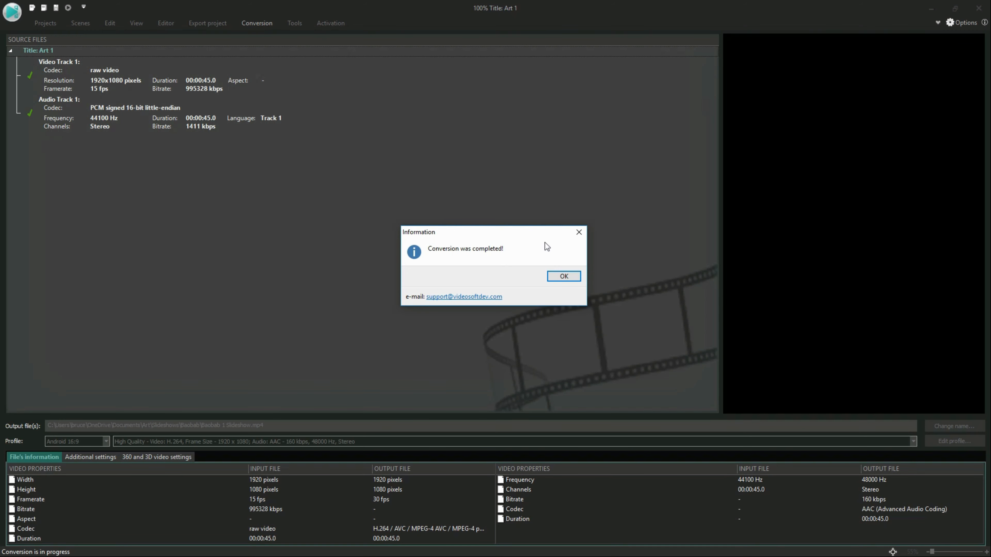
pyautogui.click(564, 277)
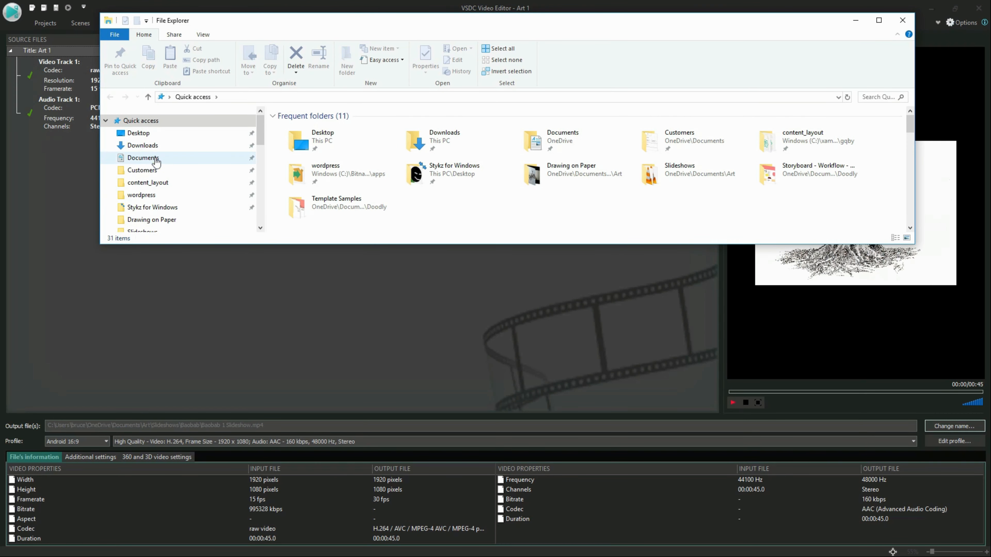
# In File Explorer, go to Documents > Art > Slideshows > Baobab and open the exported Baobab 1 Slideshow video
pyautogui.click(156, 158)
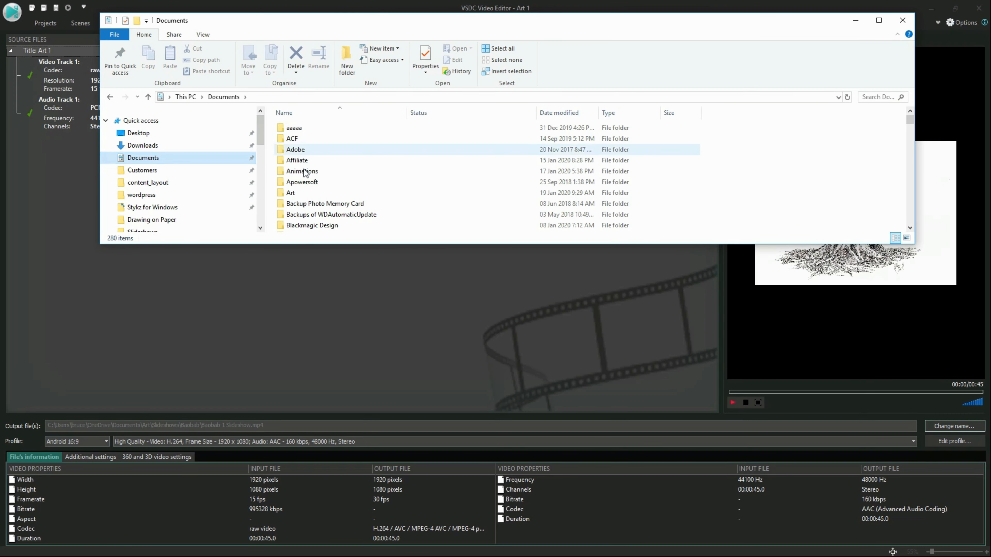
pyautogui.doubleClick(302, 195)
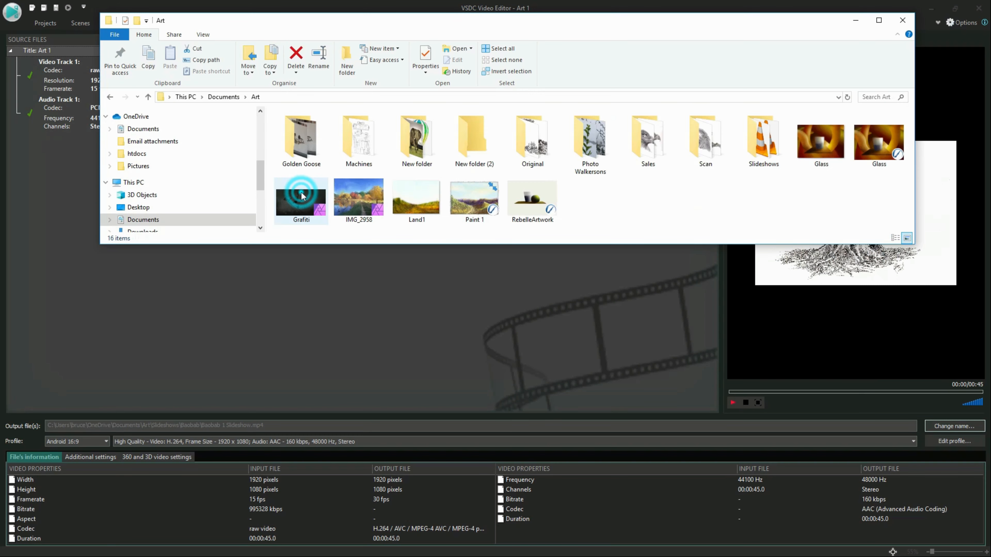
pyautogui.doubleClick(763, 141)
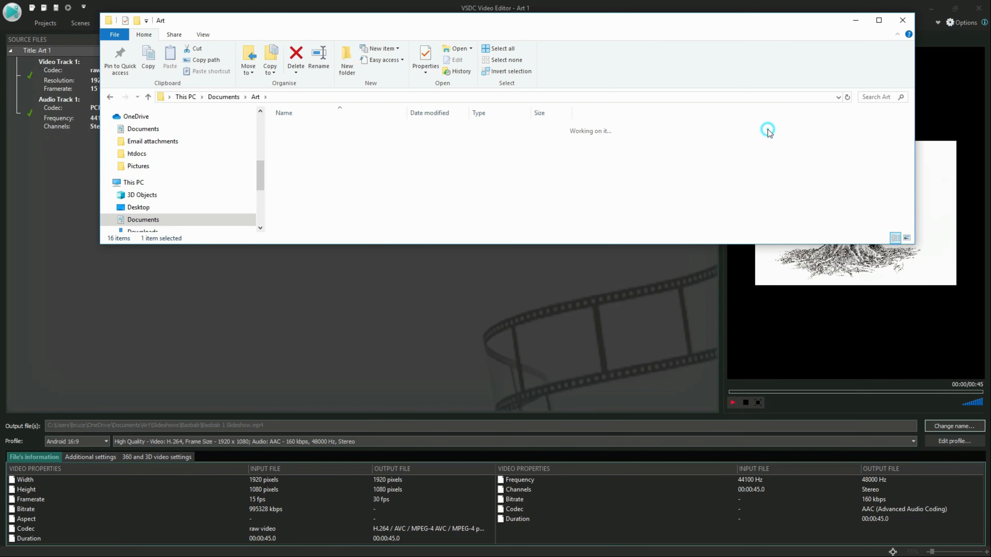
pyautogui.doubleClick(293, 138)
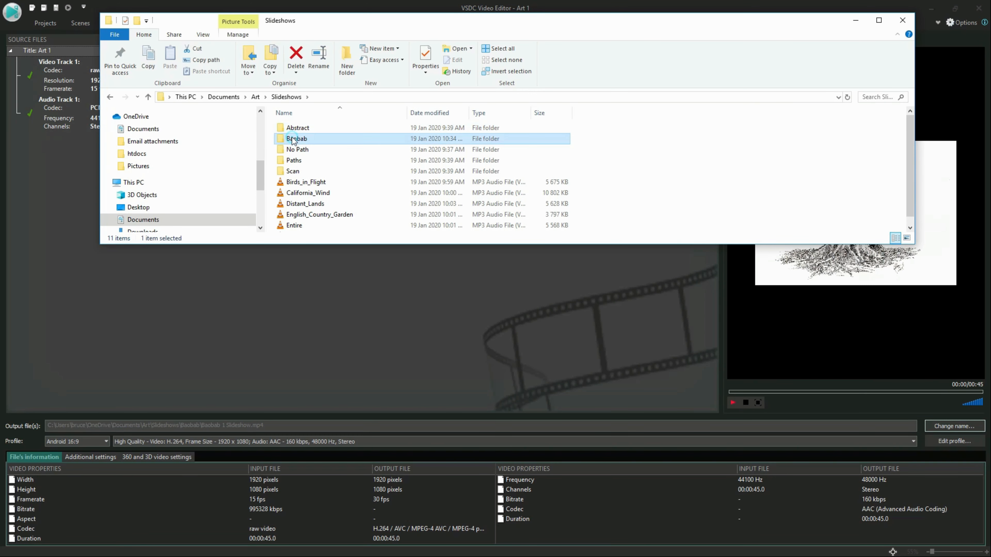
pyautogui.doubleClick(294, 141)
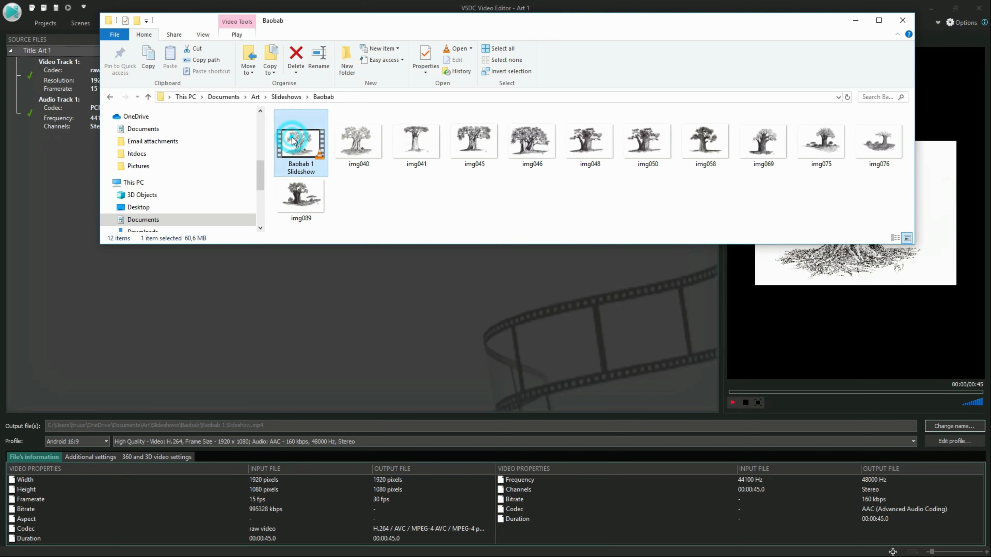